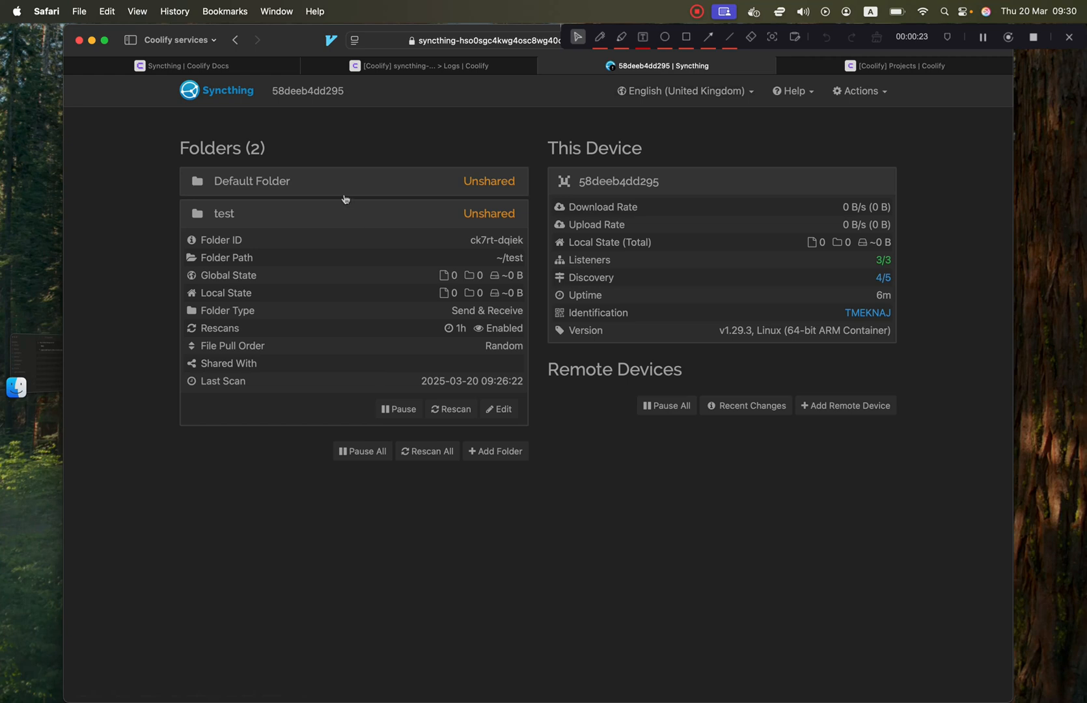
Look over the existing test folder's details and sharing settings without changing anything.
left_click(274, 218)
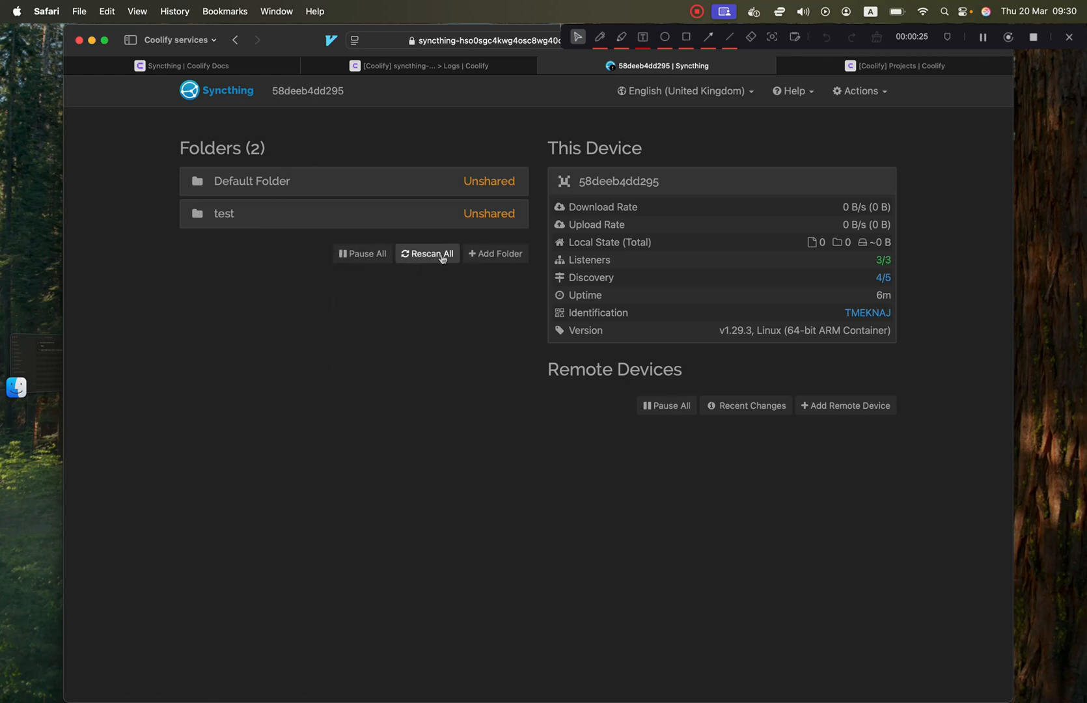
left_click(436, 218)
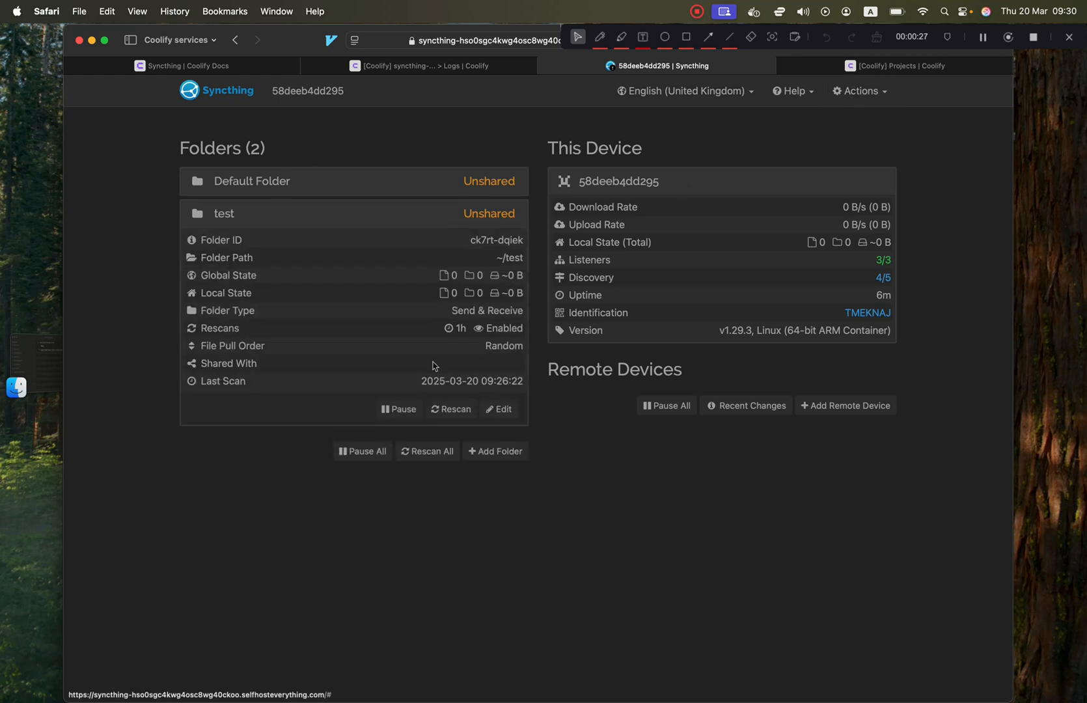
left_click(498, 409)
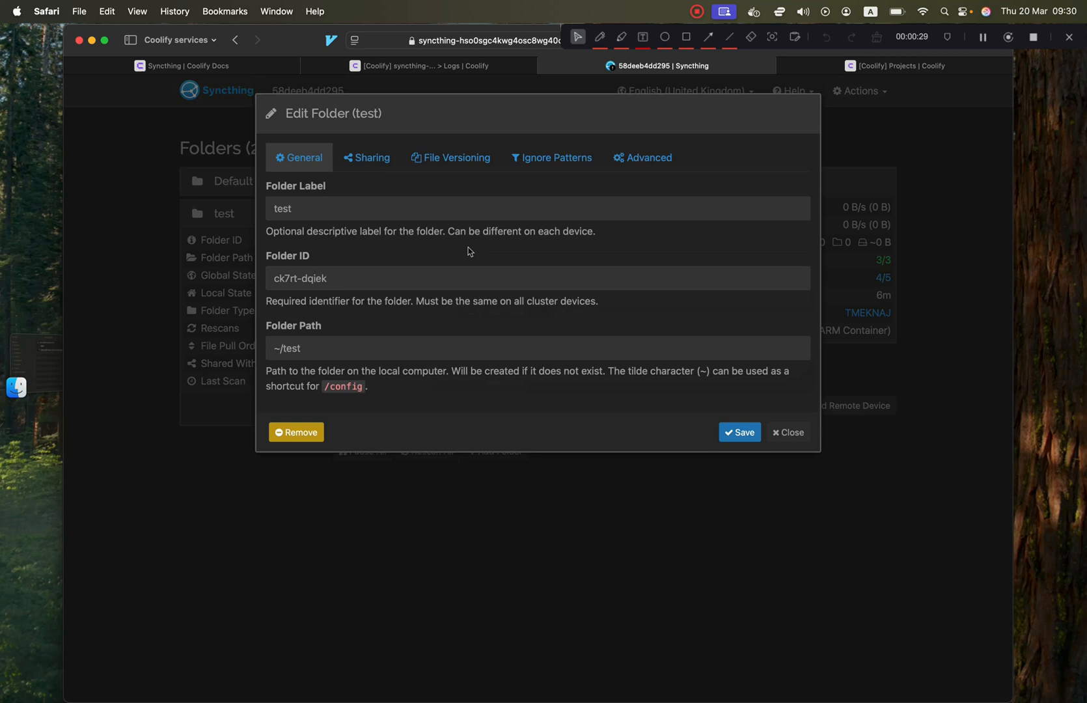
left_click(369, 161)
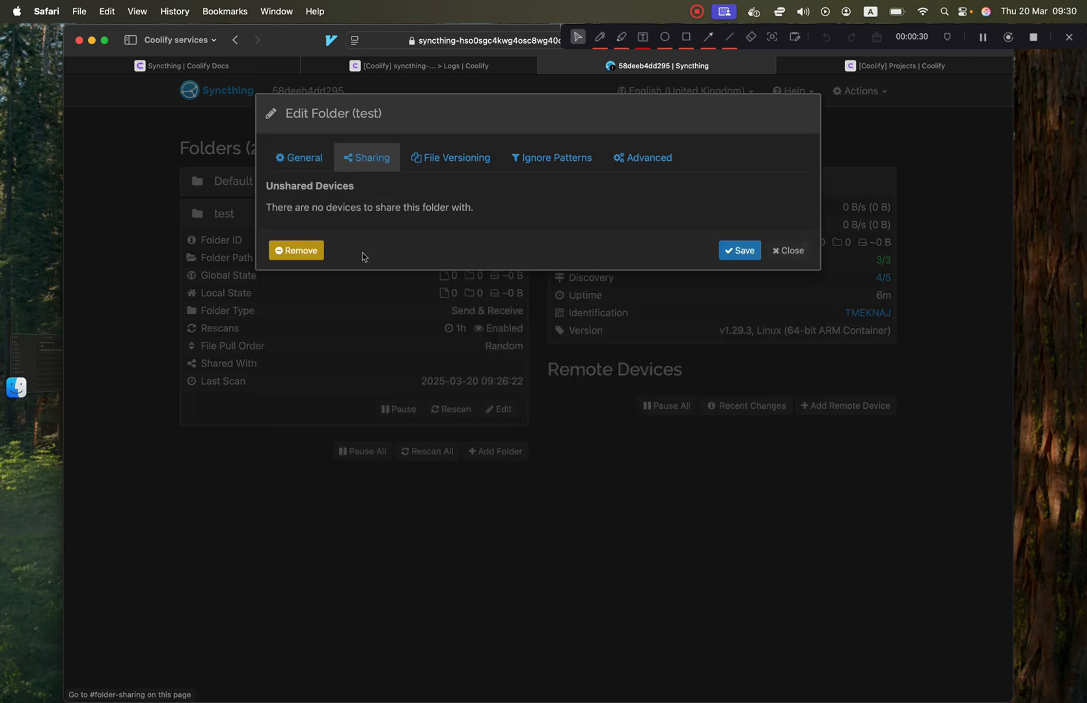
left_click(788, 247)
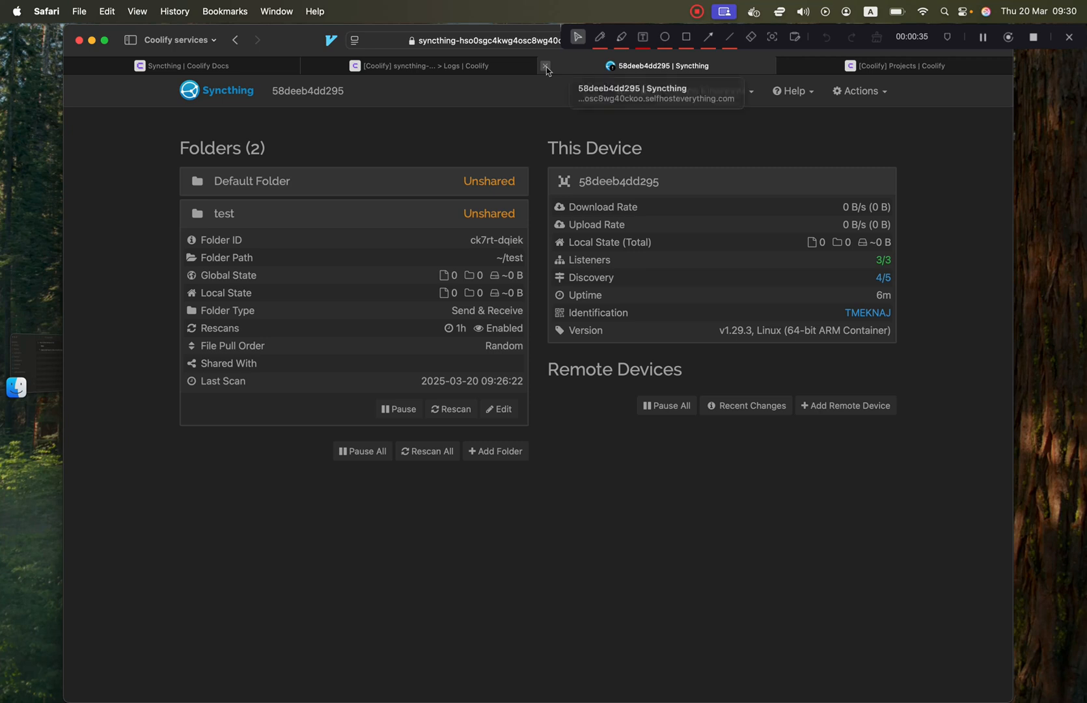
Create a project named Syncthing and pick the Syncthing service after searching 'syn'.
left_click(546, 66)
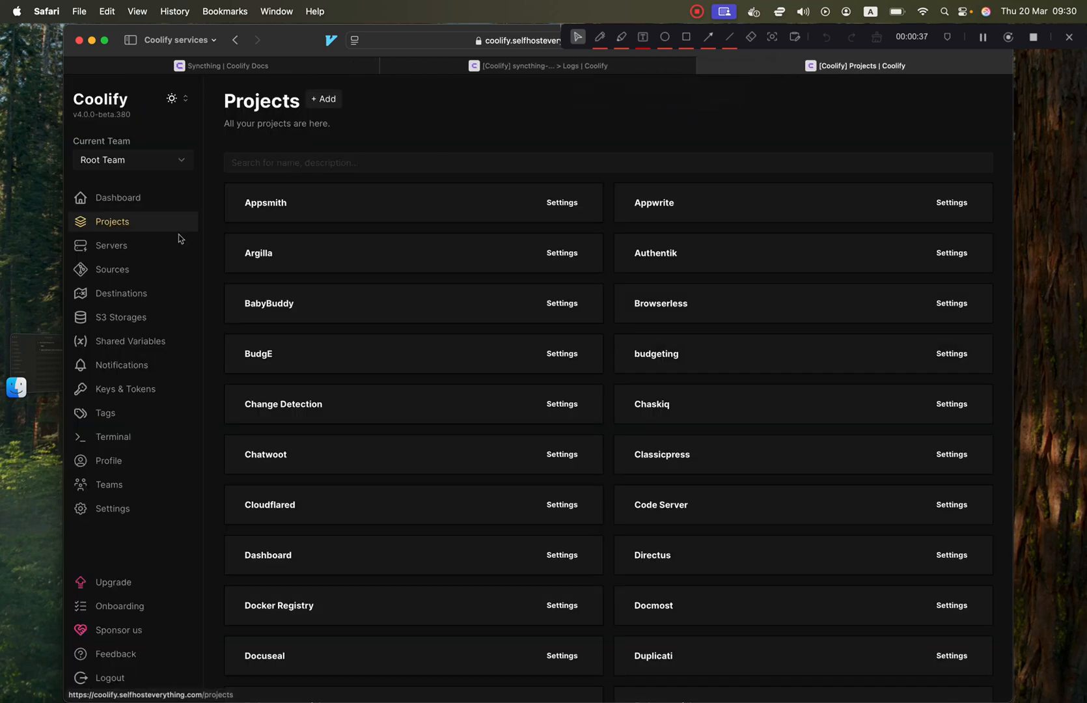
left_click(324, 99)
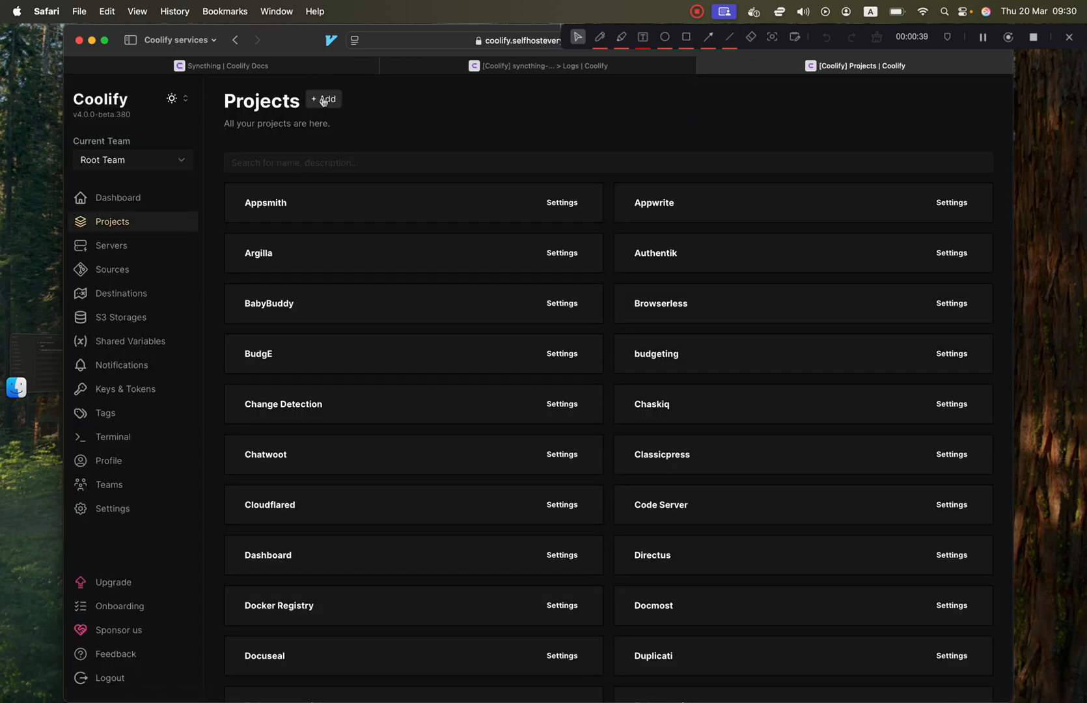
left_click(493, 355)
type("Sync")
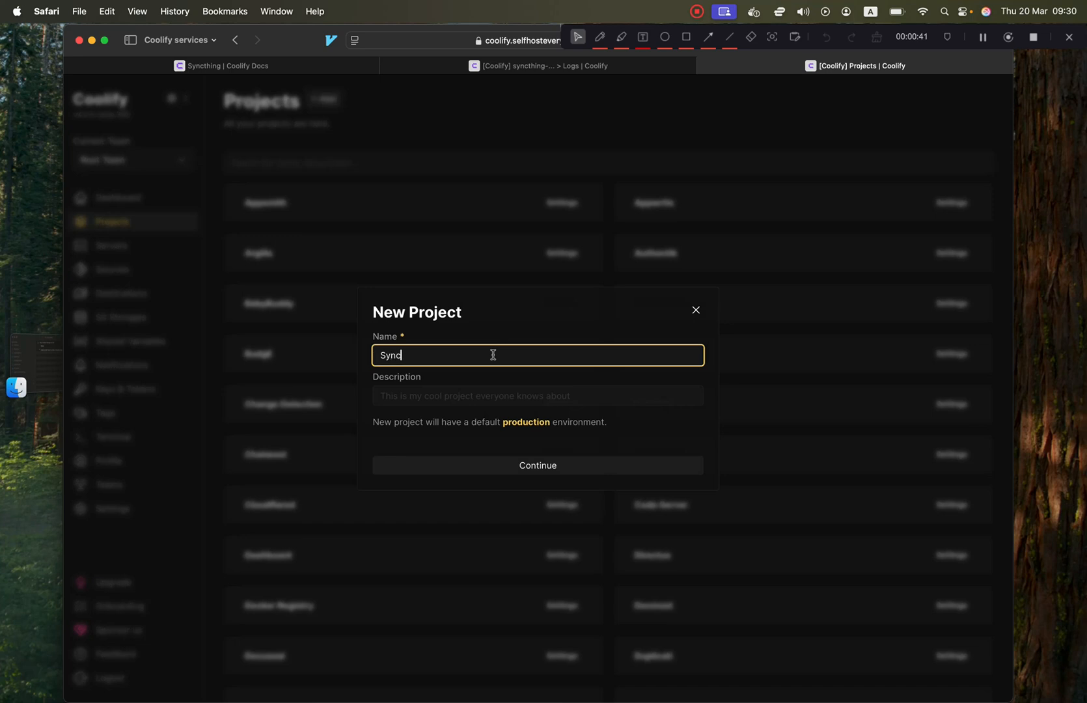
type("thing")
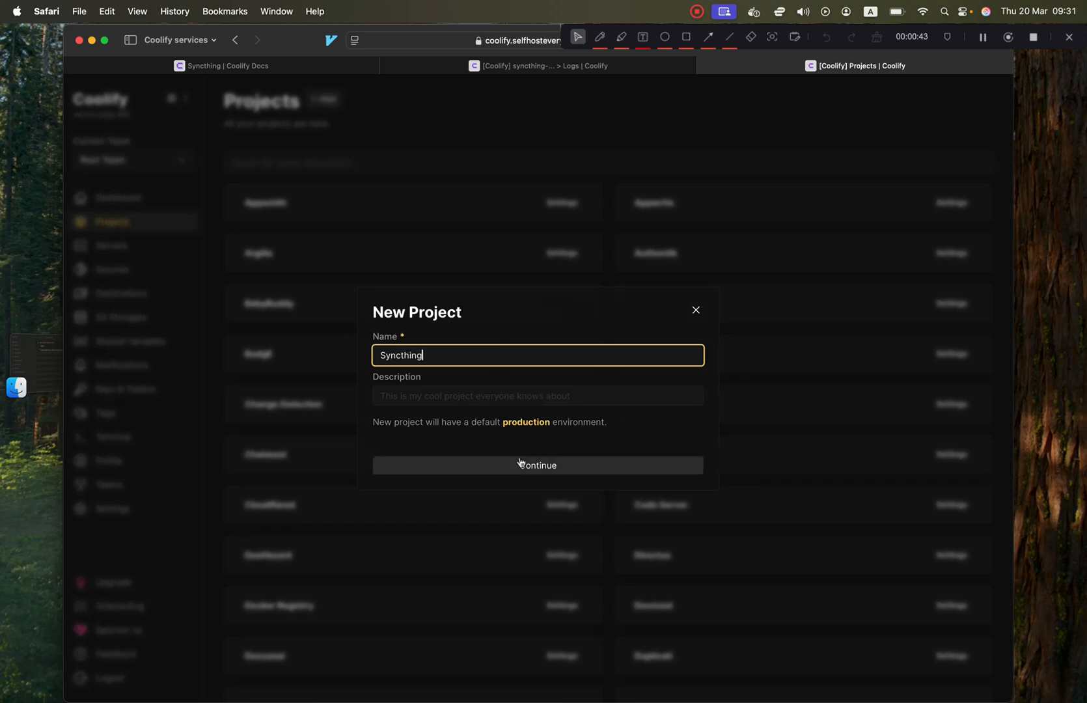
left_click(521, 464)
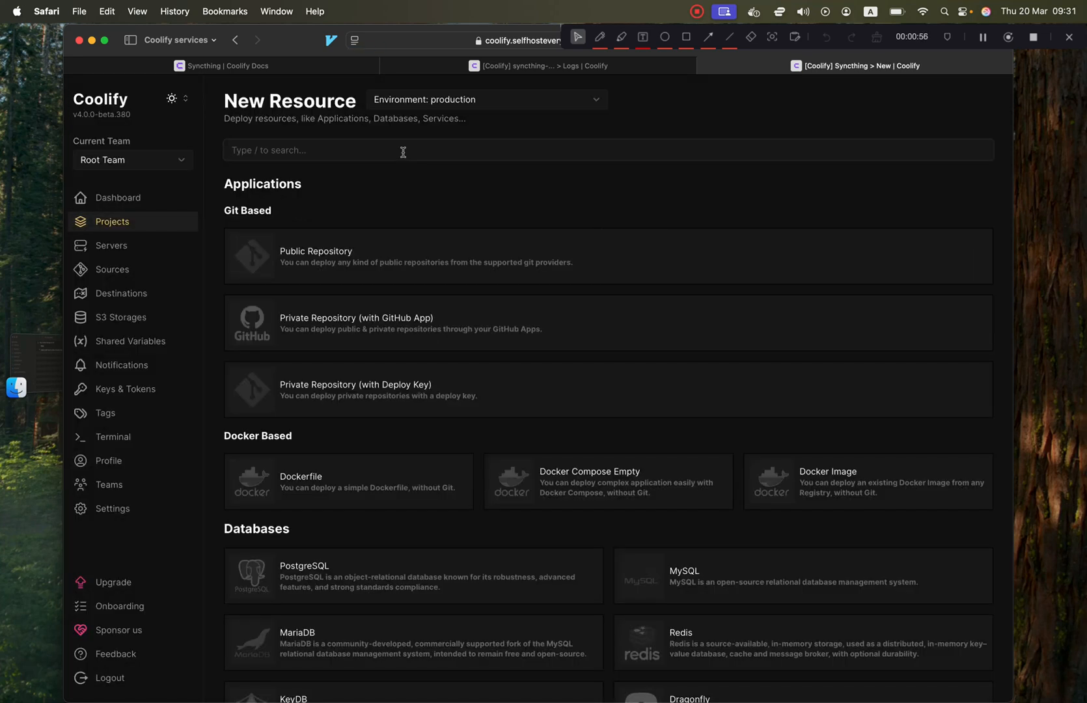
type("sync")
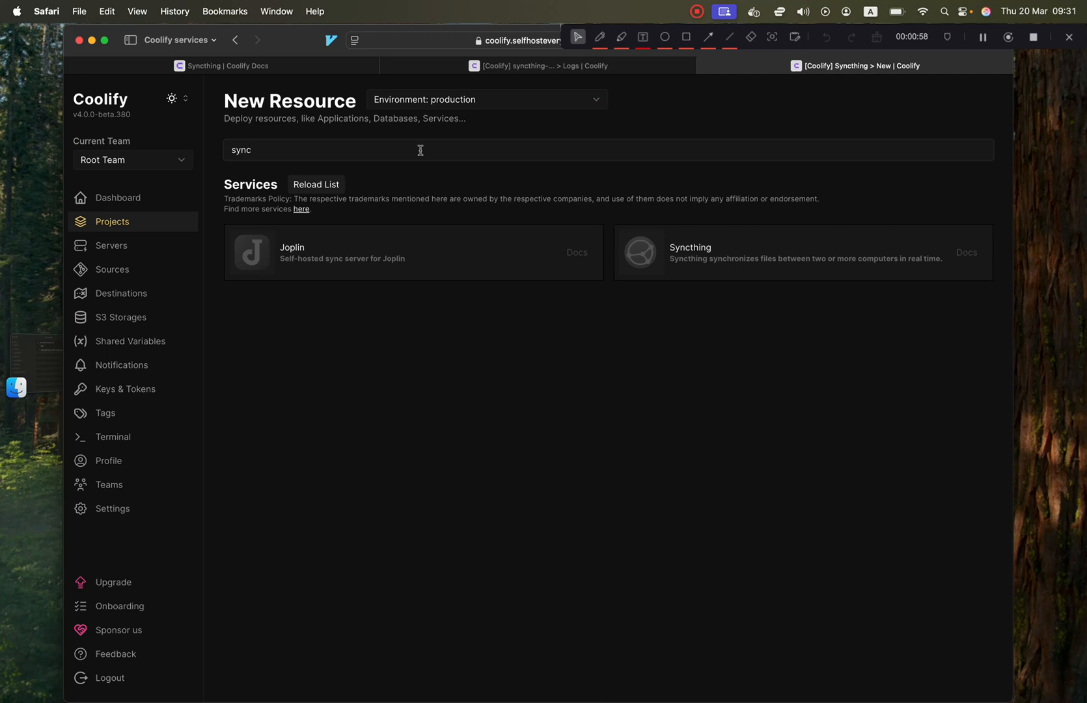
left_click(701, 246)
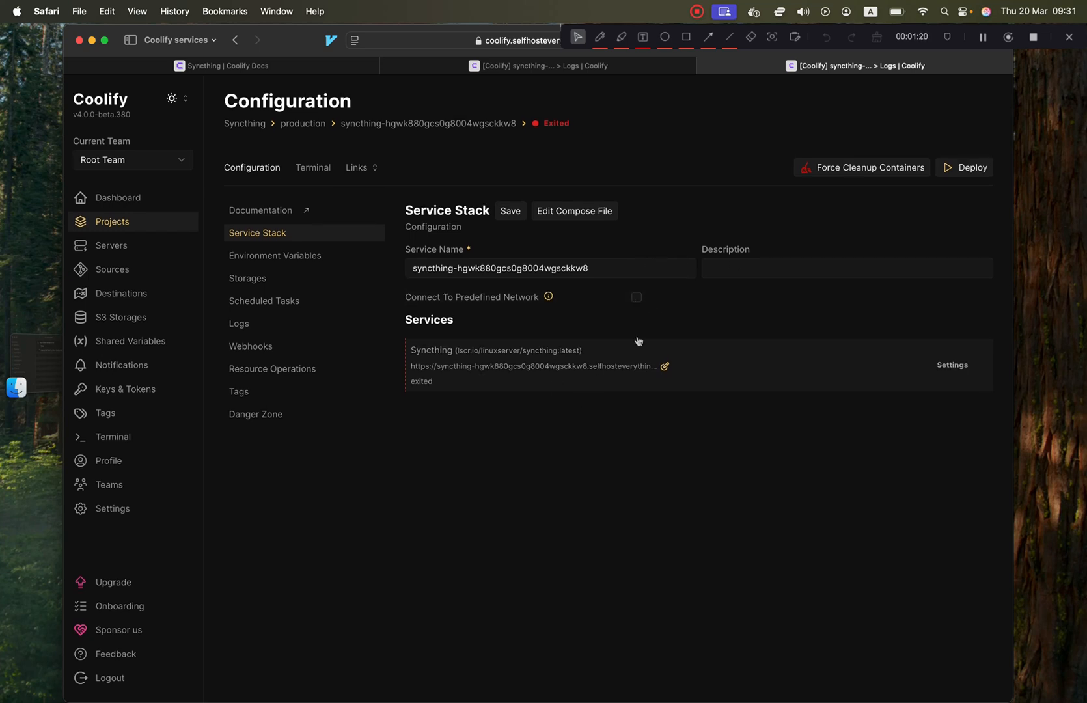
left_click(664, 368)
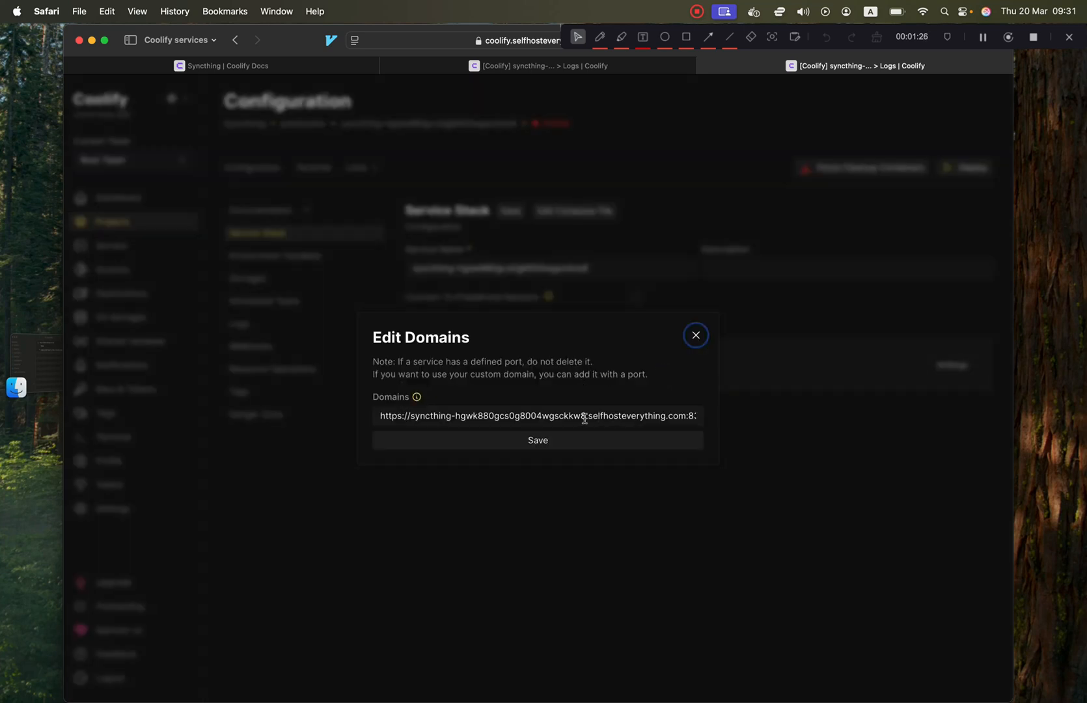
left_click_drag(586, 417, 439, 419)
type("ing")
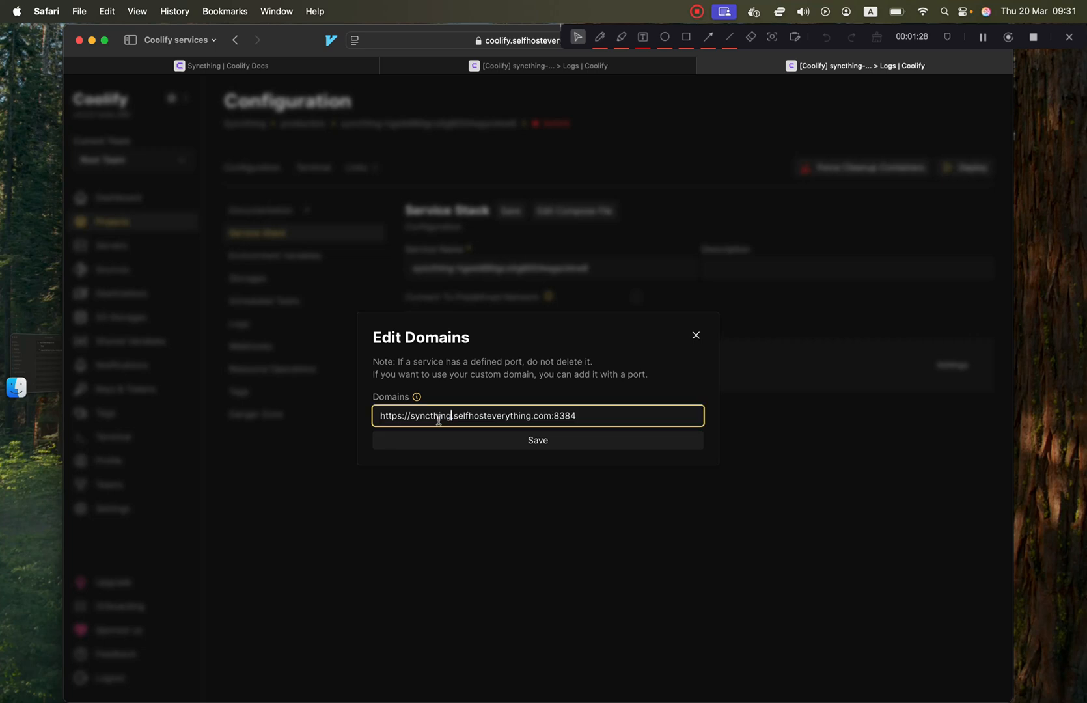
left_click_drag(552, 415, 331, 414)
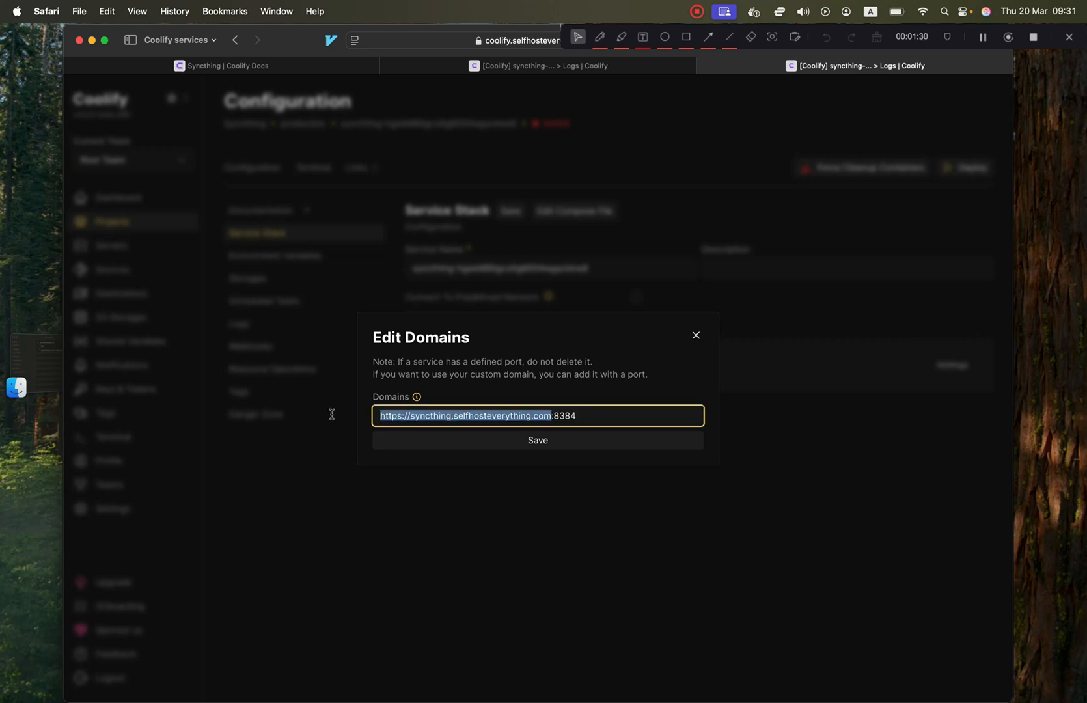
left_click(496, 441)
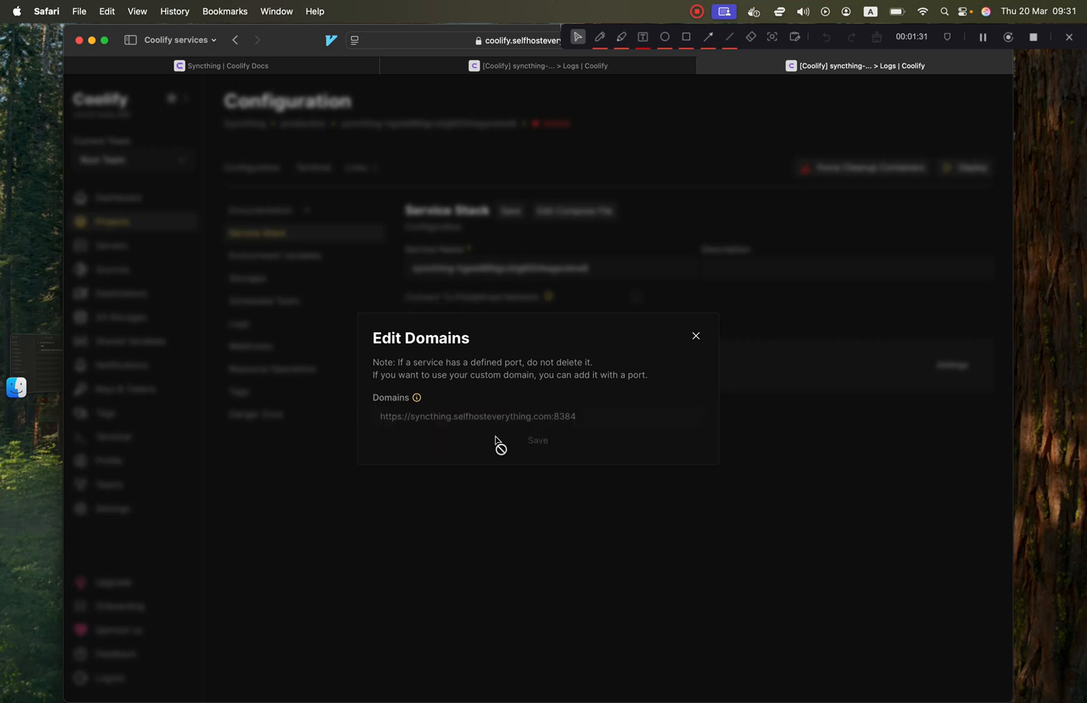
left_click(696, 335)
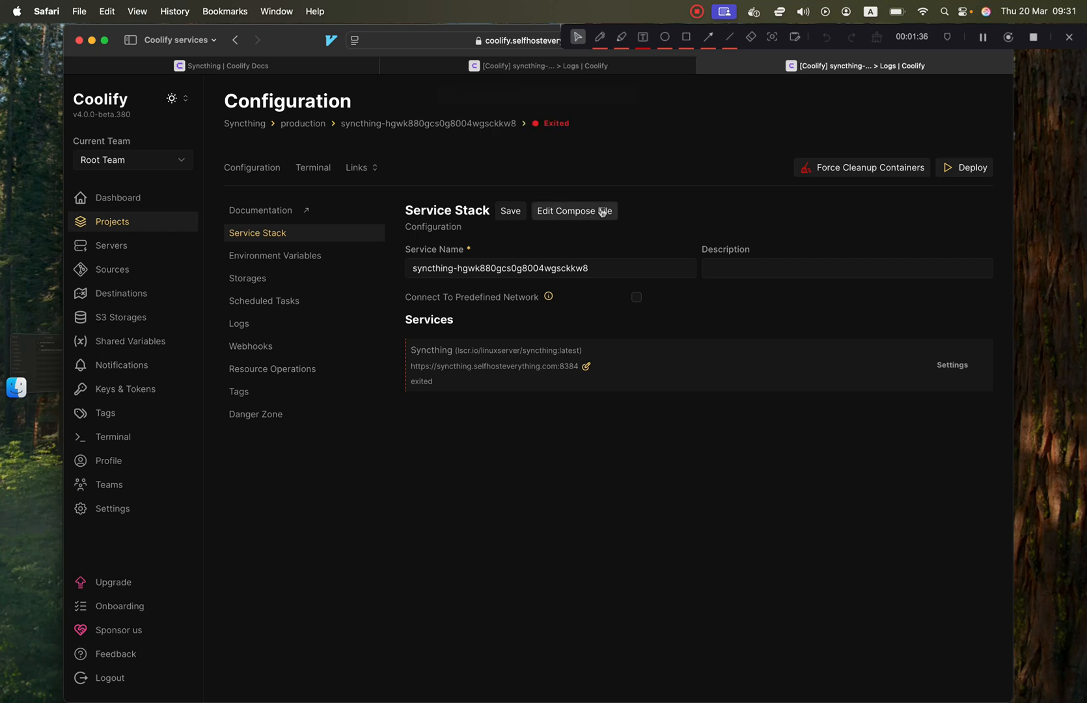
Open the Docker Compose editor and place the caret after the syncthing_config:/config volume entry.
left_click(596, 212)
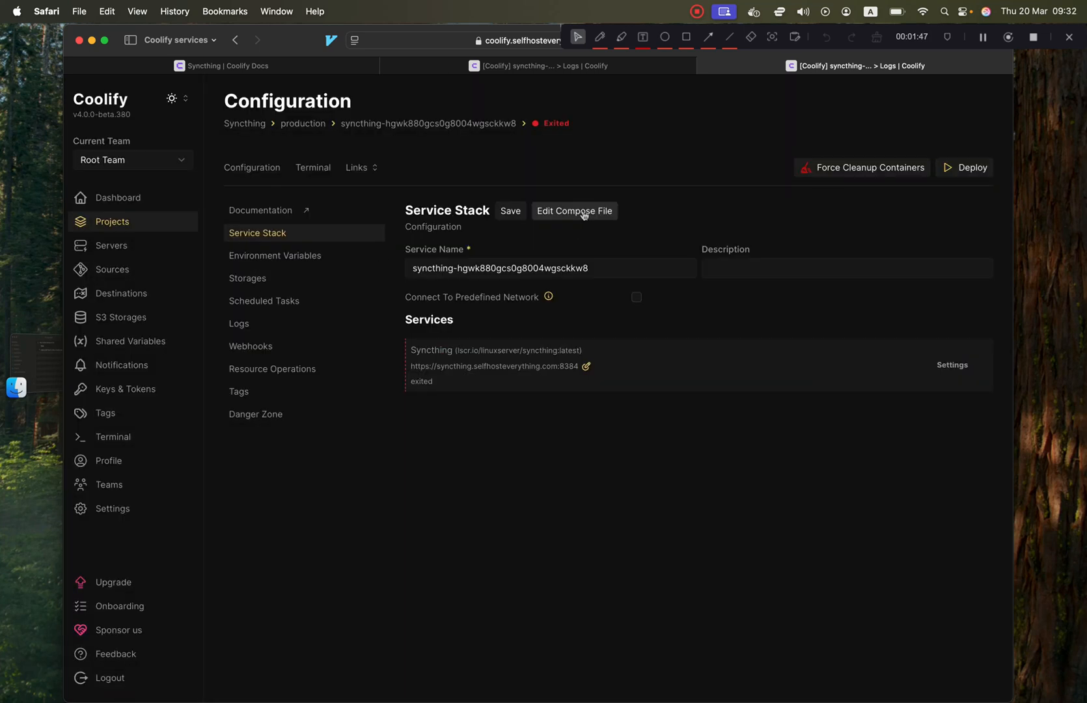
left_click(584, 214)
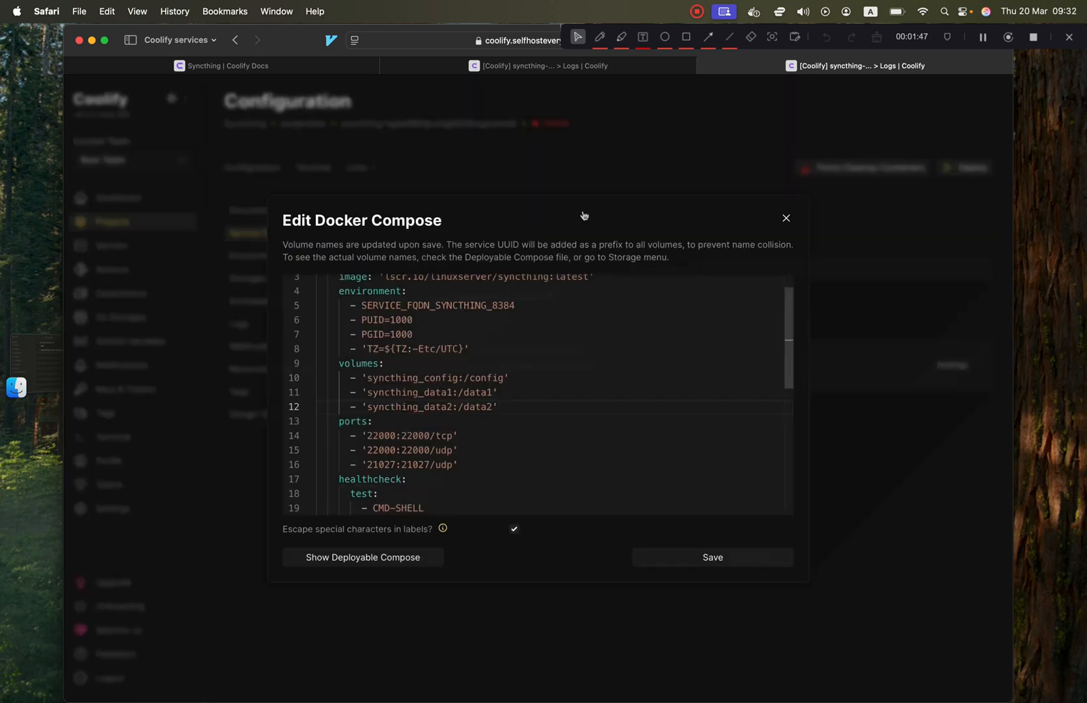
scroll(445, 422, "up", 1)
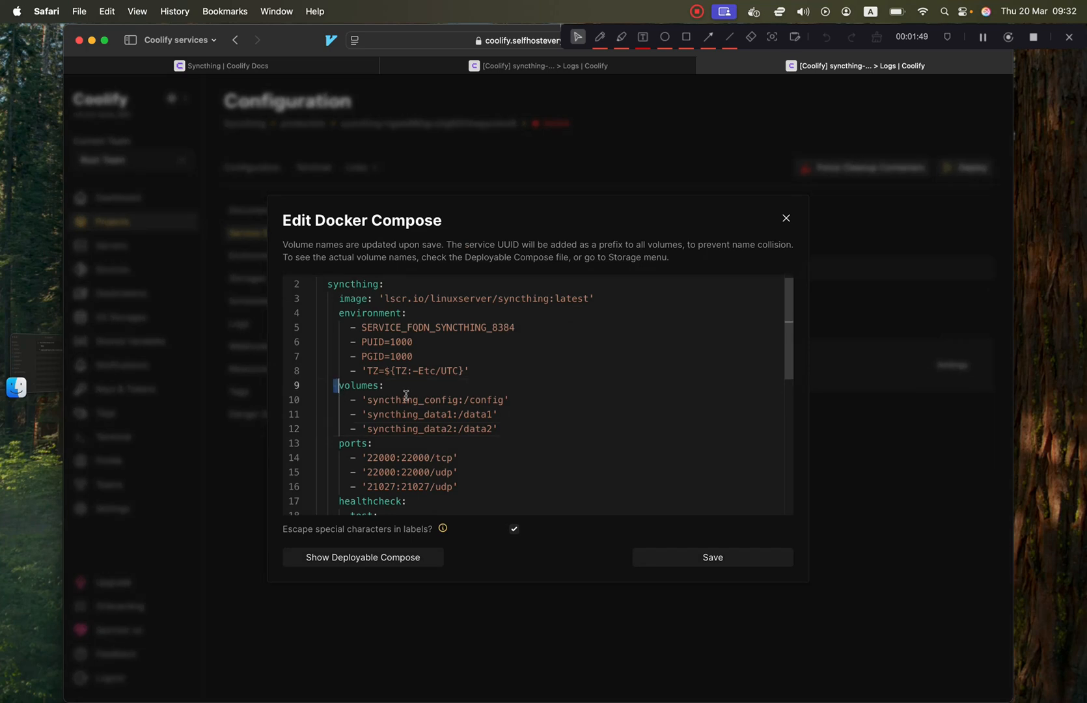
left_click_drag(336, 386, 511, 423)
left_click(511, 423)
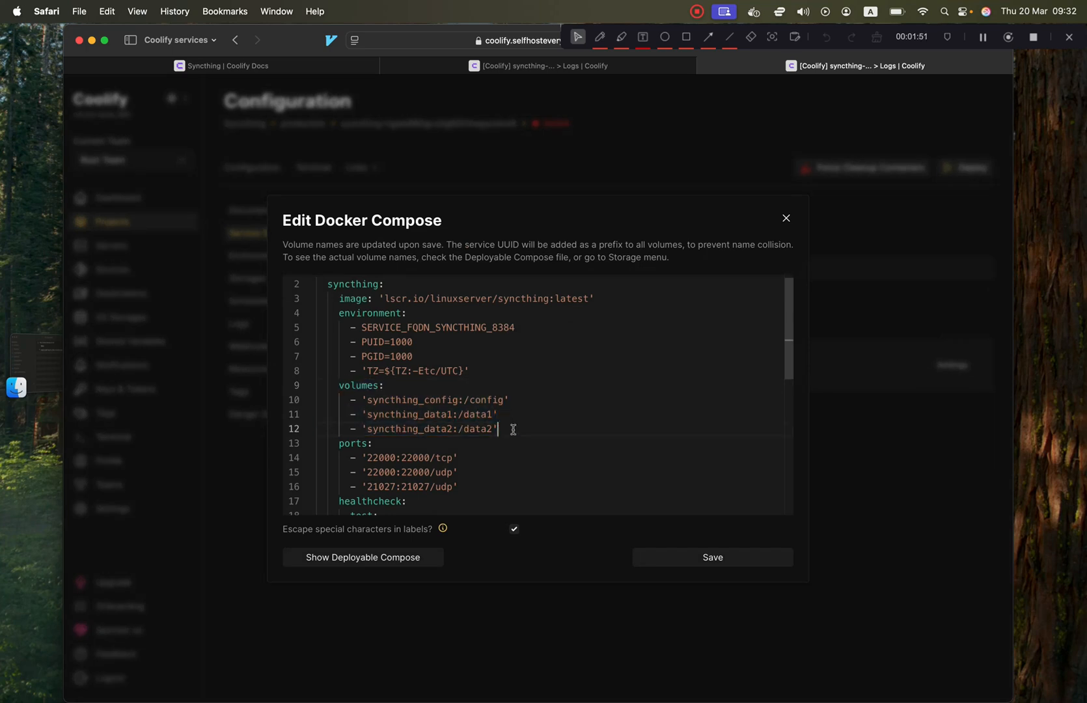
left_click(496, 400)
triple_click(496, 400)
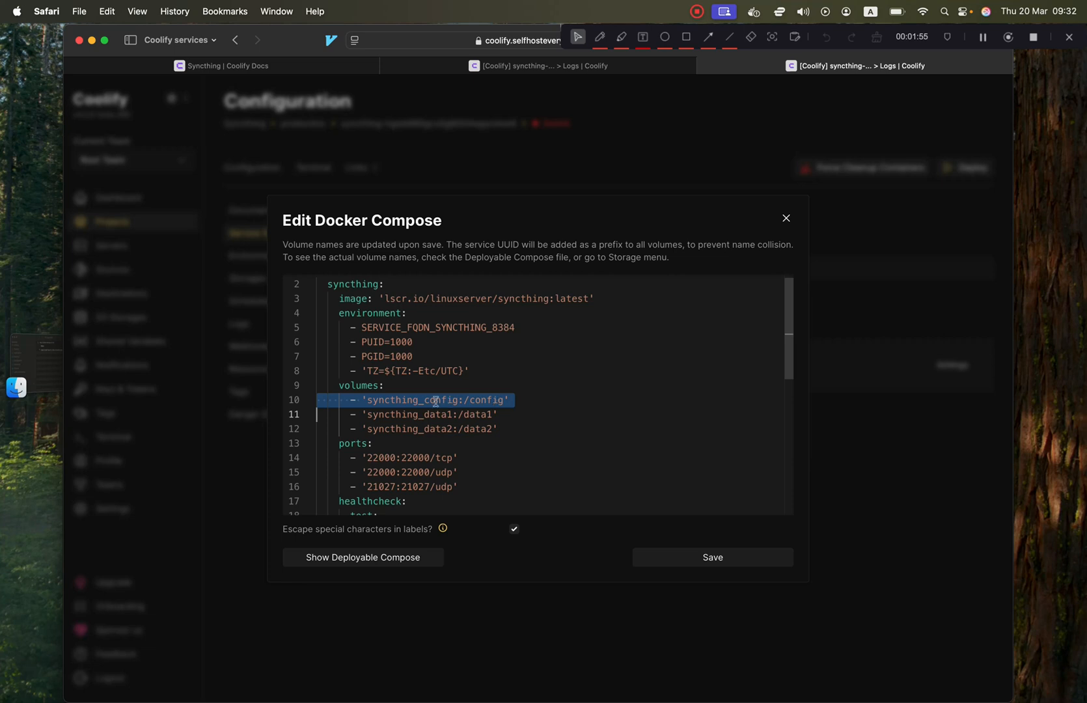
triple_click(405, 402)
left_click_drag(362, 400, 569, 399)
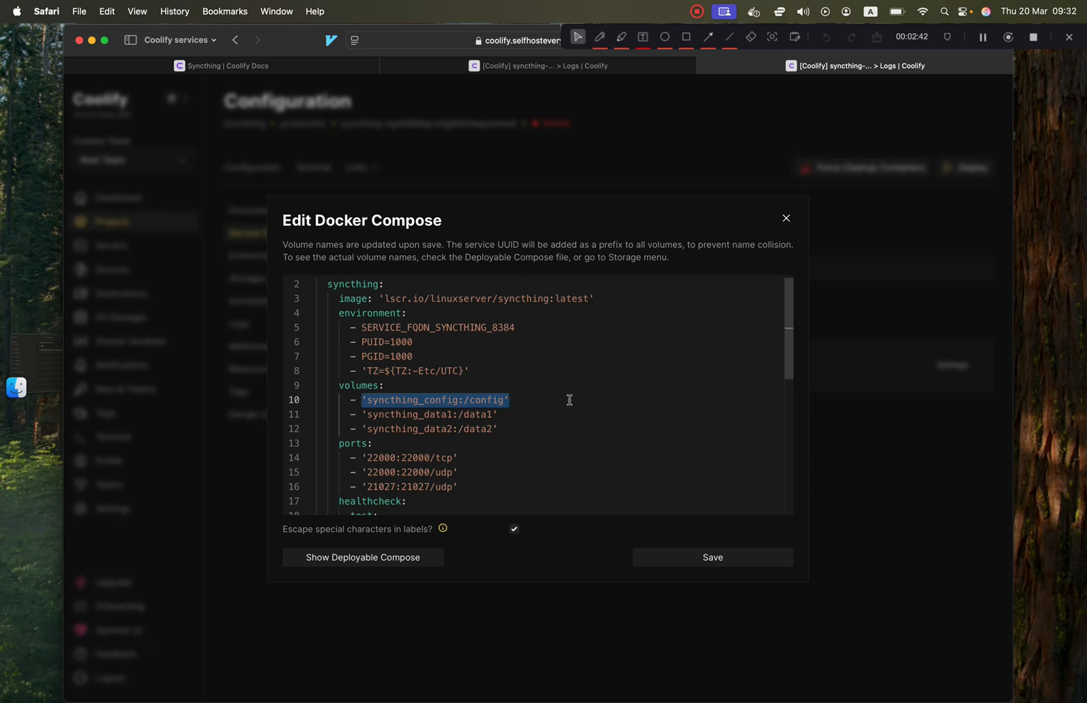
double_click(403, 400)
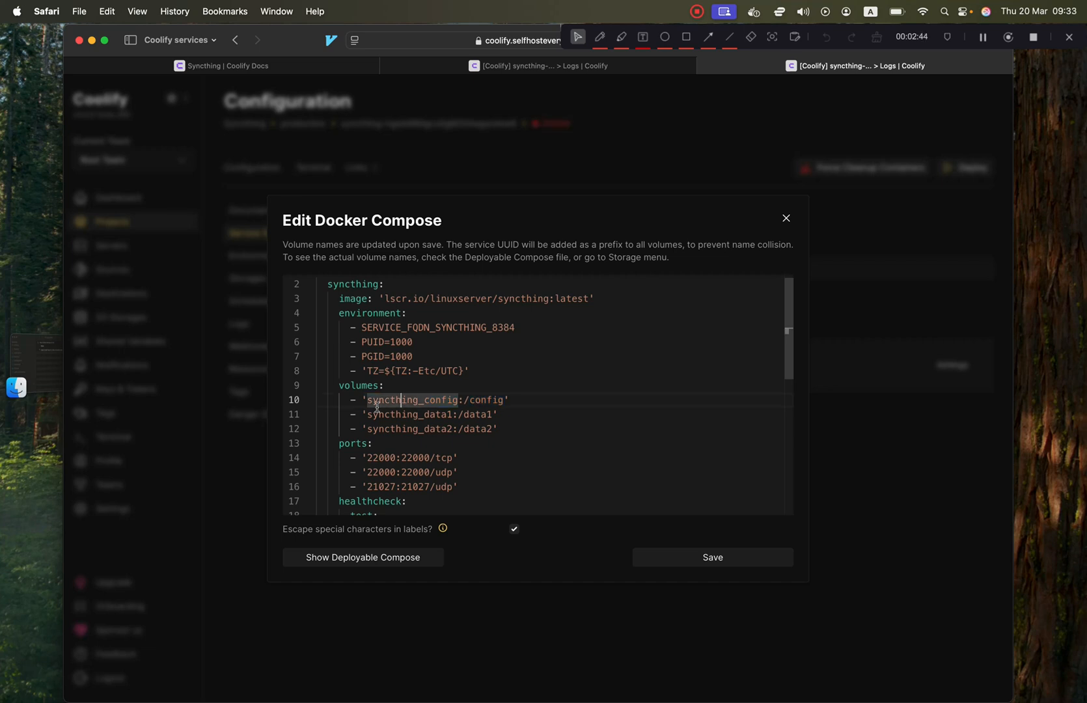
left_click_drag(363, 400, 510, 400)
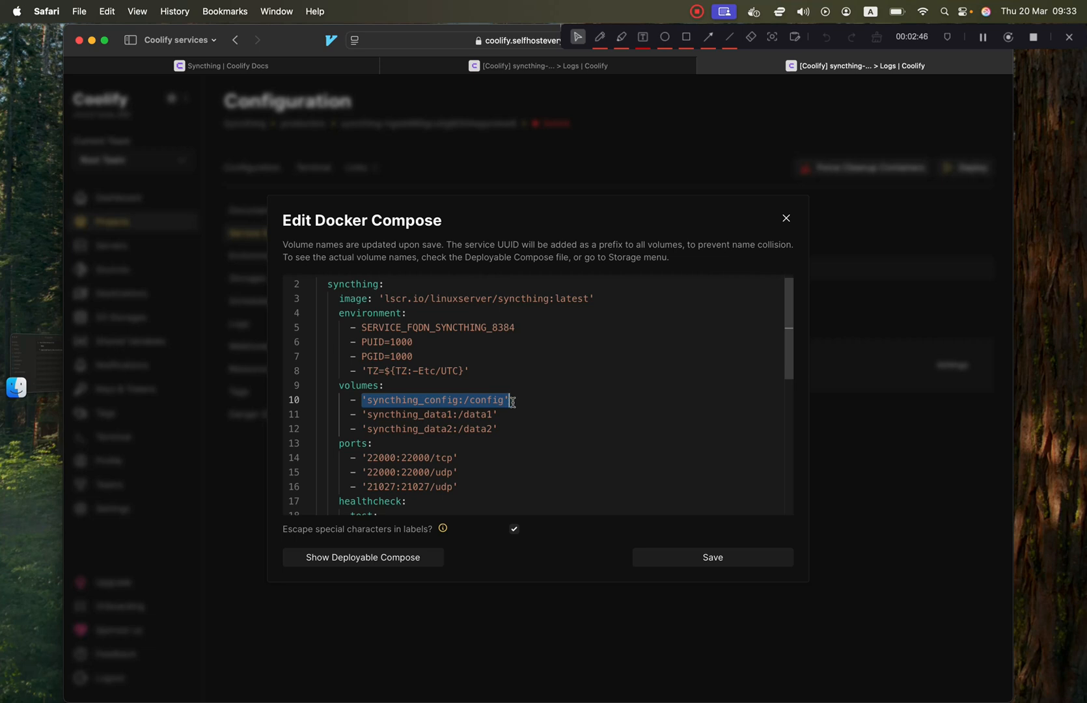
left_click(513, 402)
Add a volume entry with type: bind, source: ./volumes/config and target: /config.
key("Return")
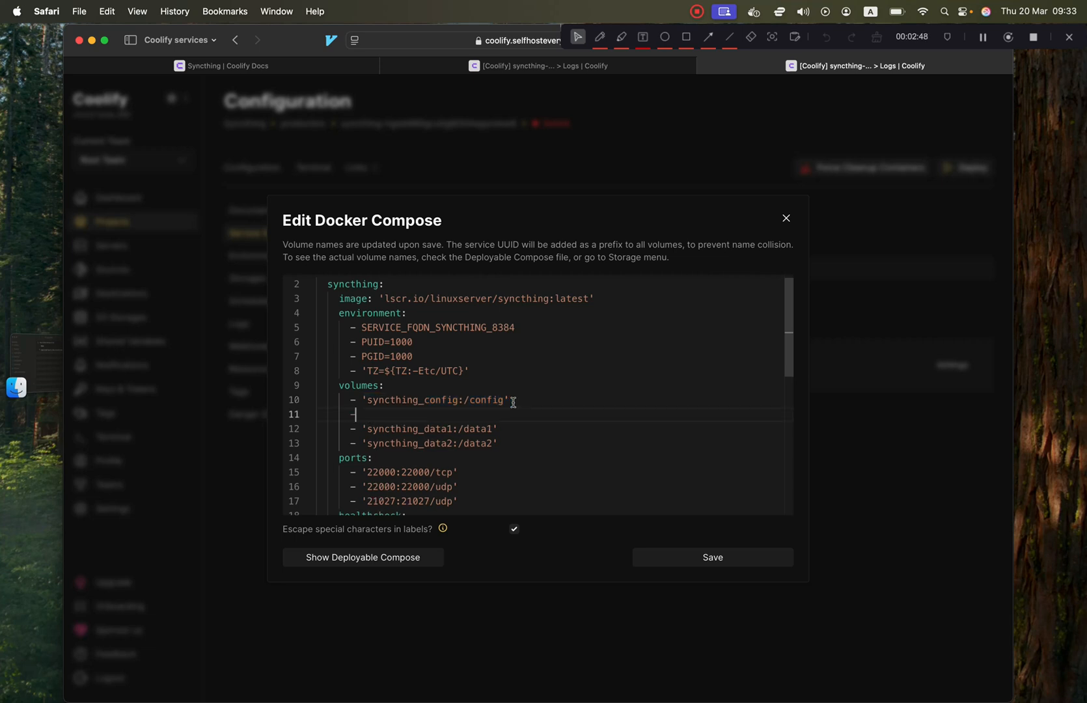
type("-")
key("Return")
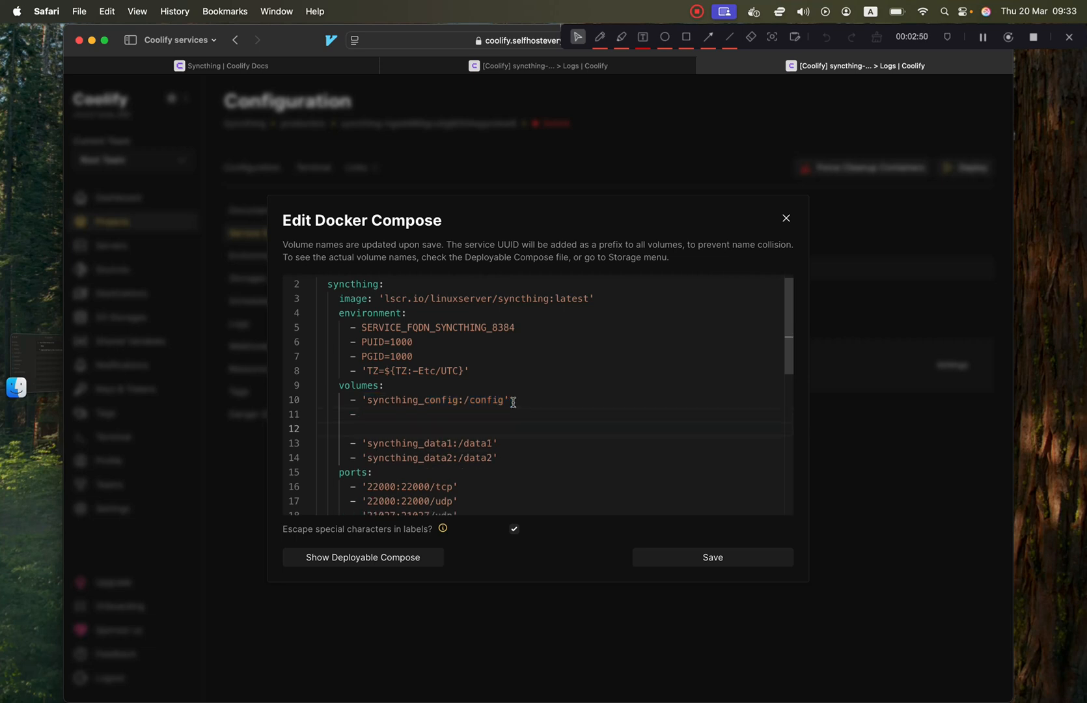
type("type: bind")
key("Return")
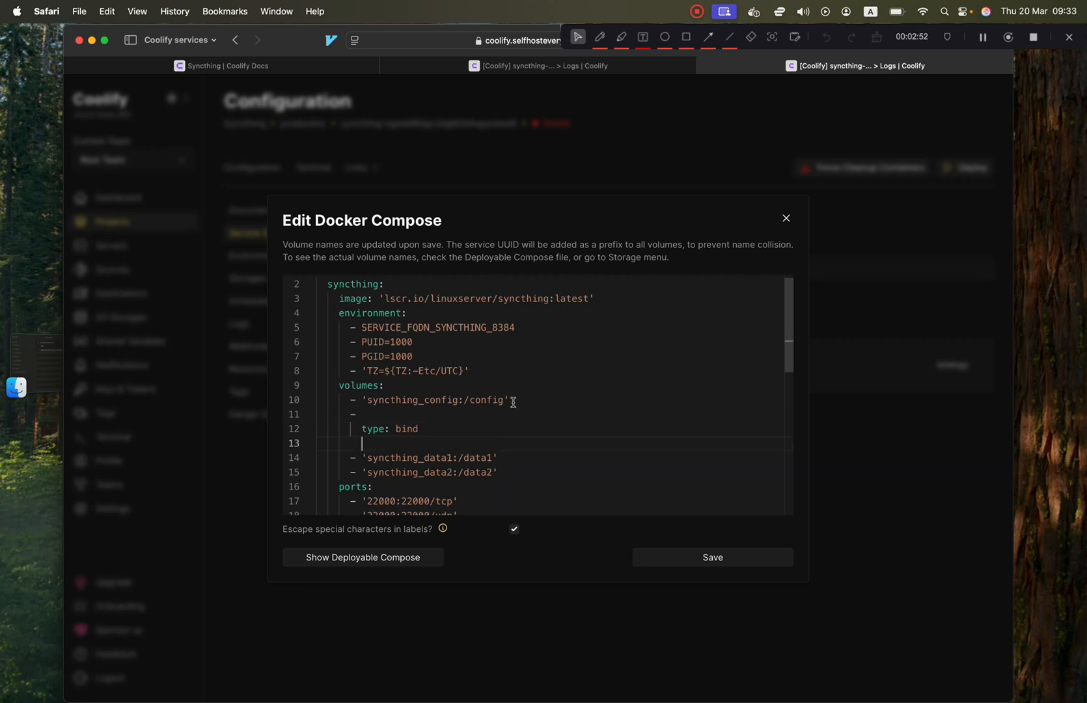
type("source: ./volumes/config")
key("Return")
type("tar")
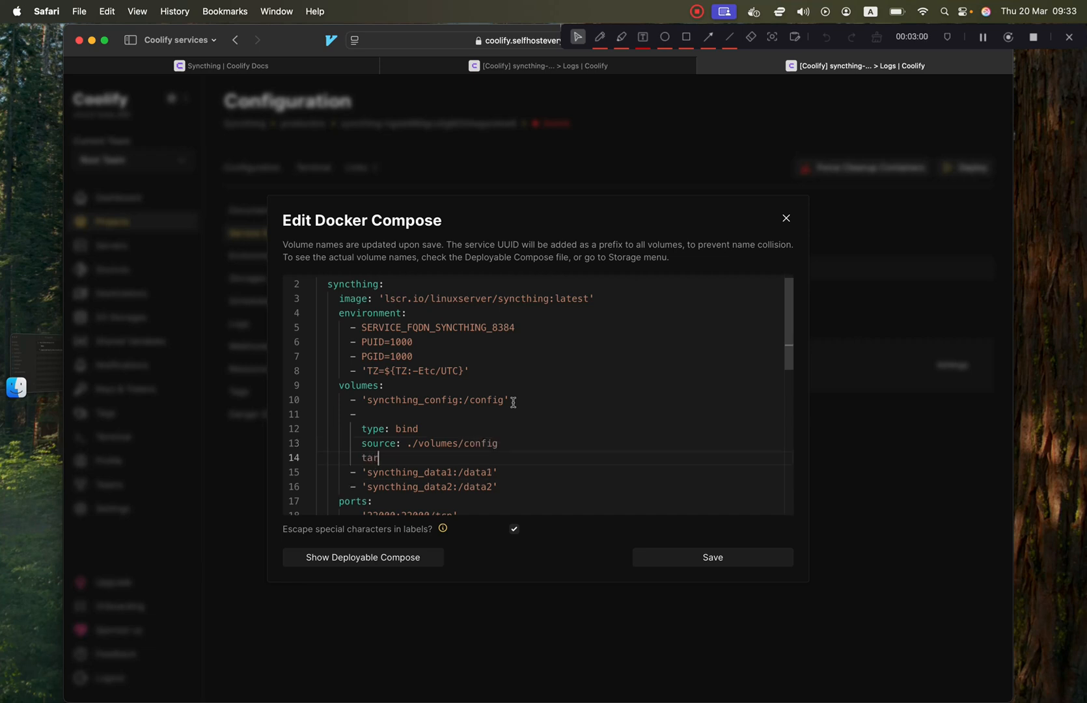
type("get: /config")
Delete the old syncthing_config:/config named-volume line.
left_click(488, 400)
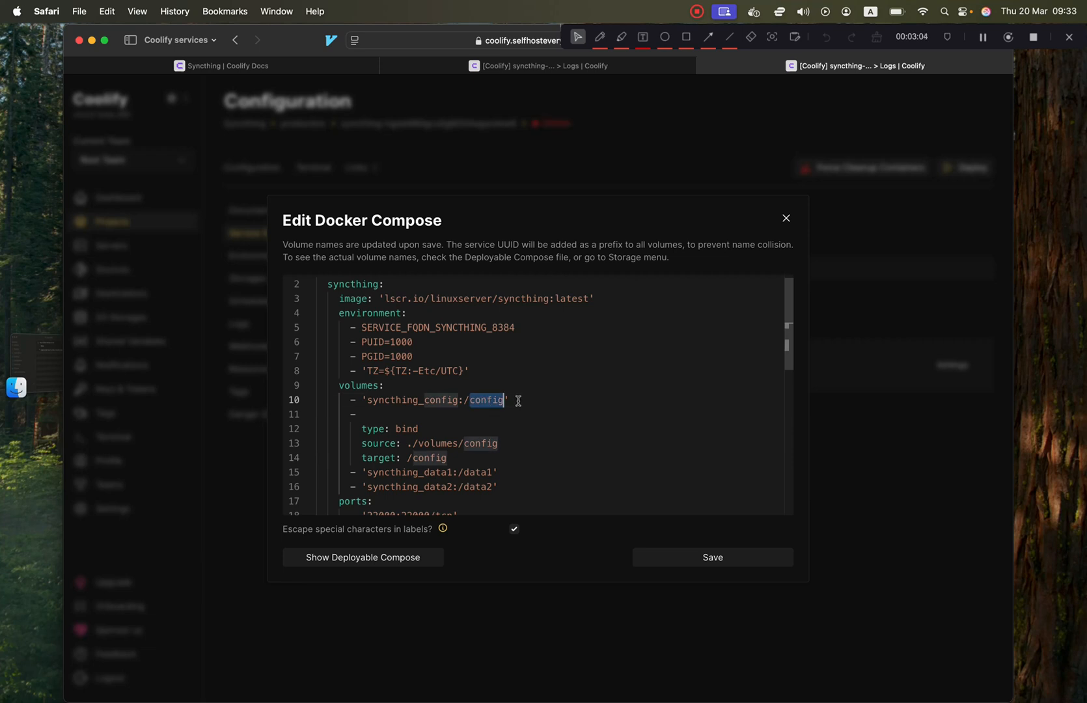
left_click_drag(517, 400, 289, 403)
double_click(389, 399)
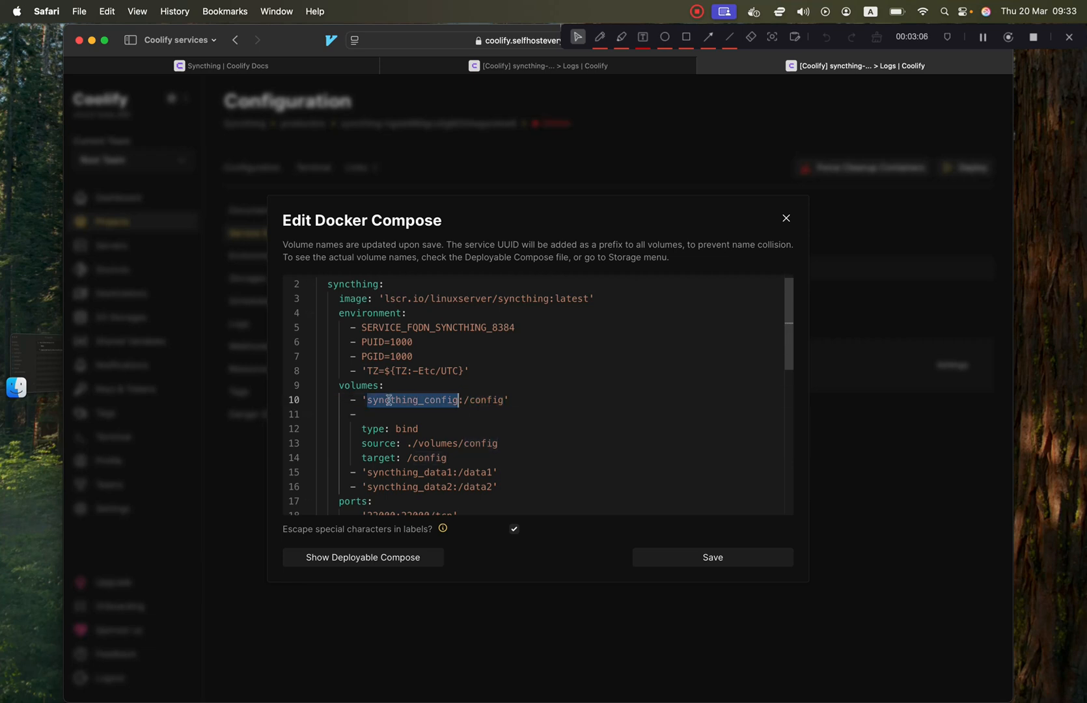
double_click(431, 402)
left_click_drag(530, 402, 265, 405)
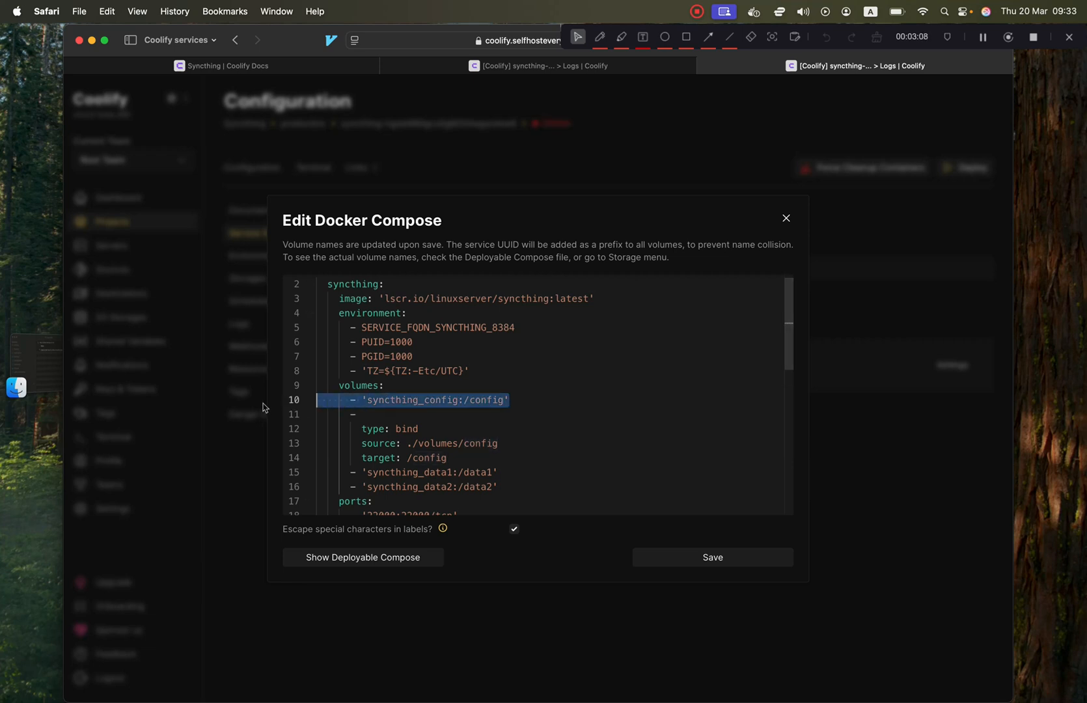
key("BackSpace")
key("BackSpace")
Review the bind mount's ./volumes/config source and /config target, then save the compose file.
scroll(398, 437, "down", 2)
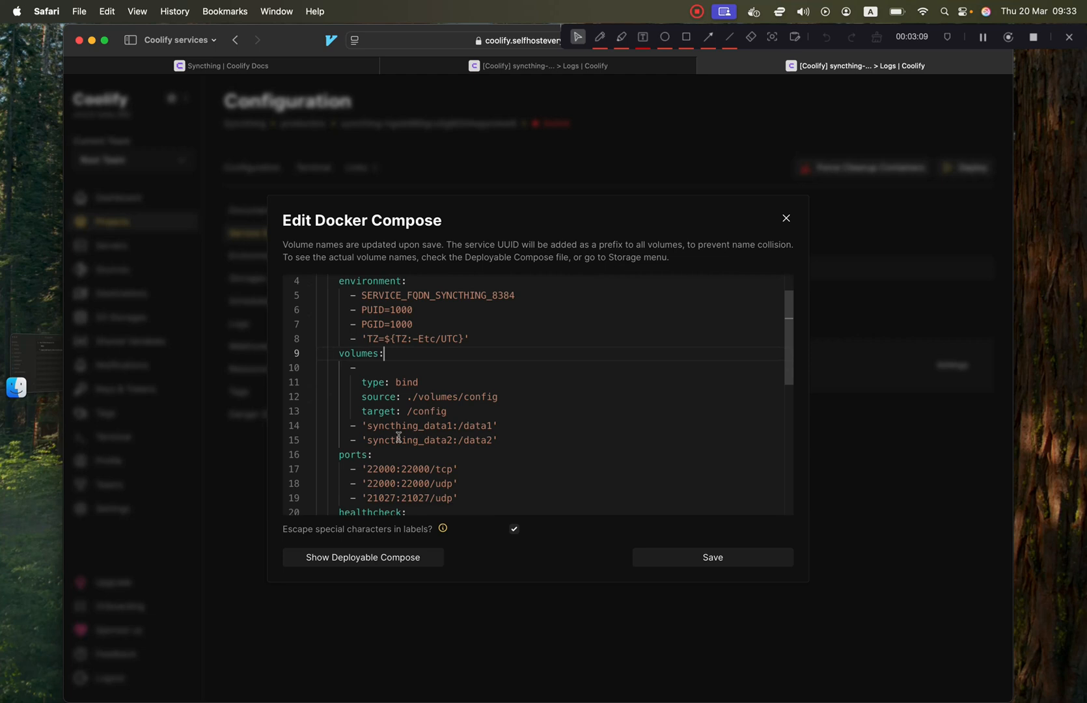
left_click(431, 397)
left_click(479, 398)
double_click(479, 398)
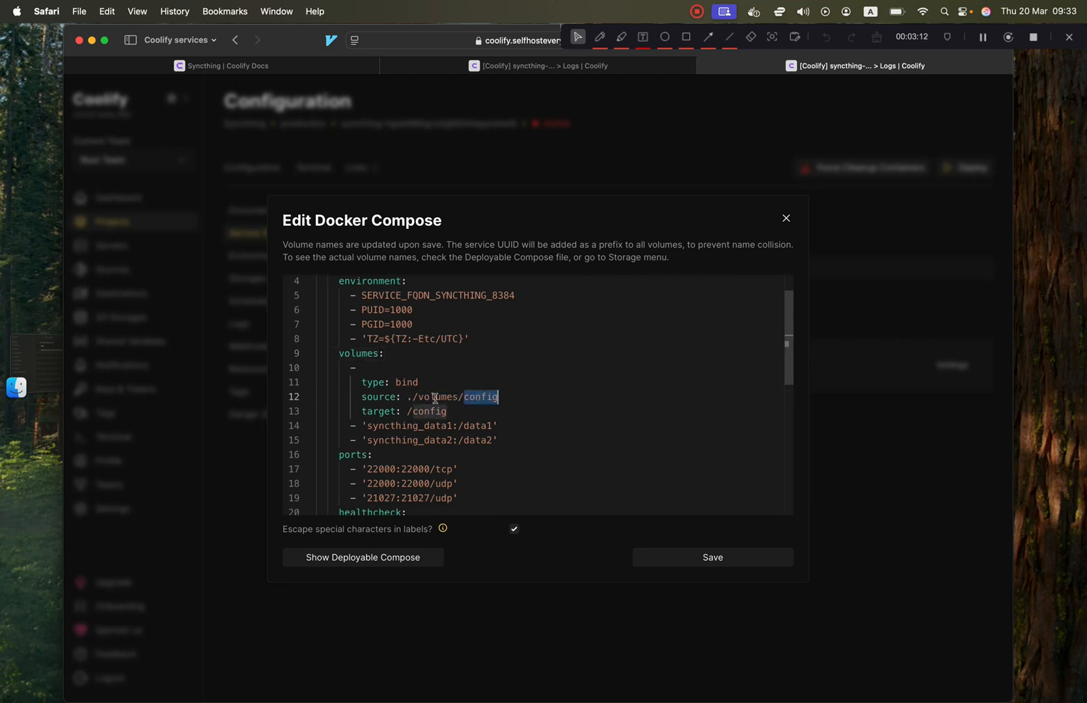
double_click(438, 397)
double_click(480, 397)
double_click(447, 395)
left_click(448, 411)
left_click(700, 559)
Close the compose editor and select the service ID within the Service Name.
left_click(786, 219)
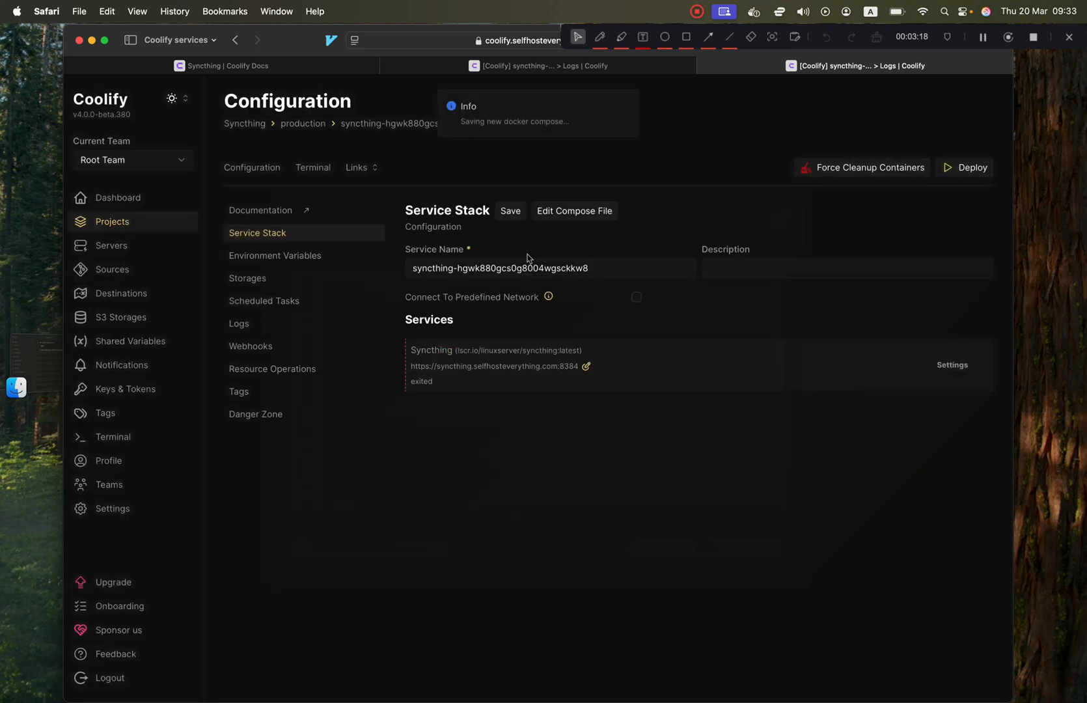
double_click(513, 267)
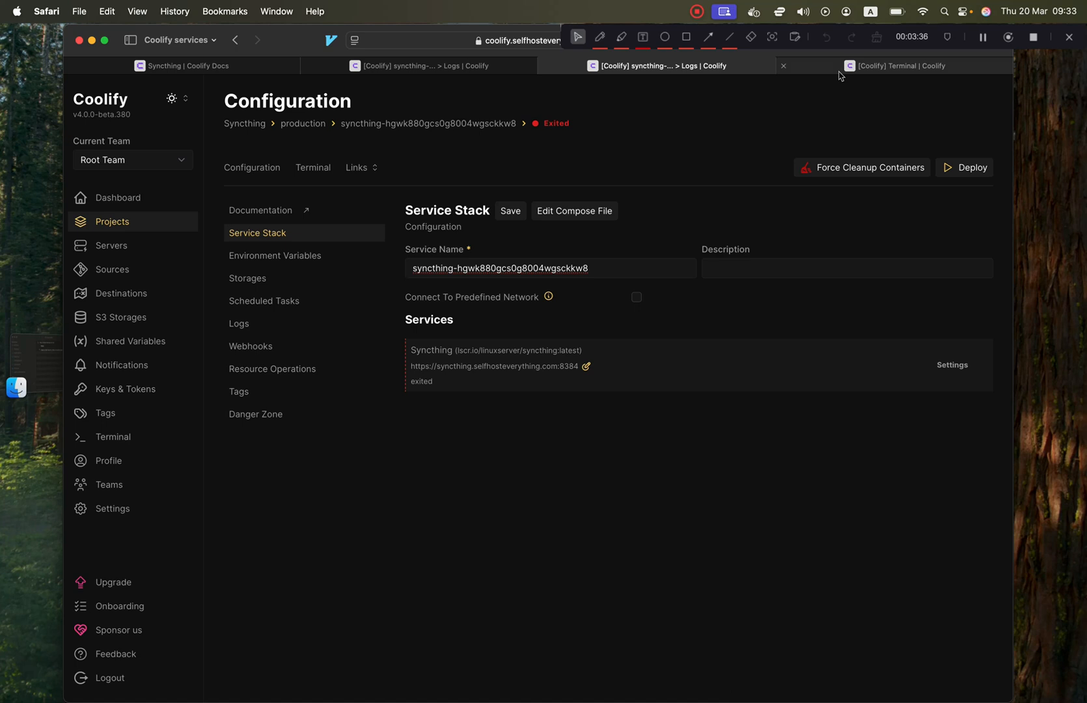
mouse_move(839, 73)
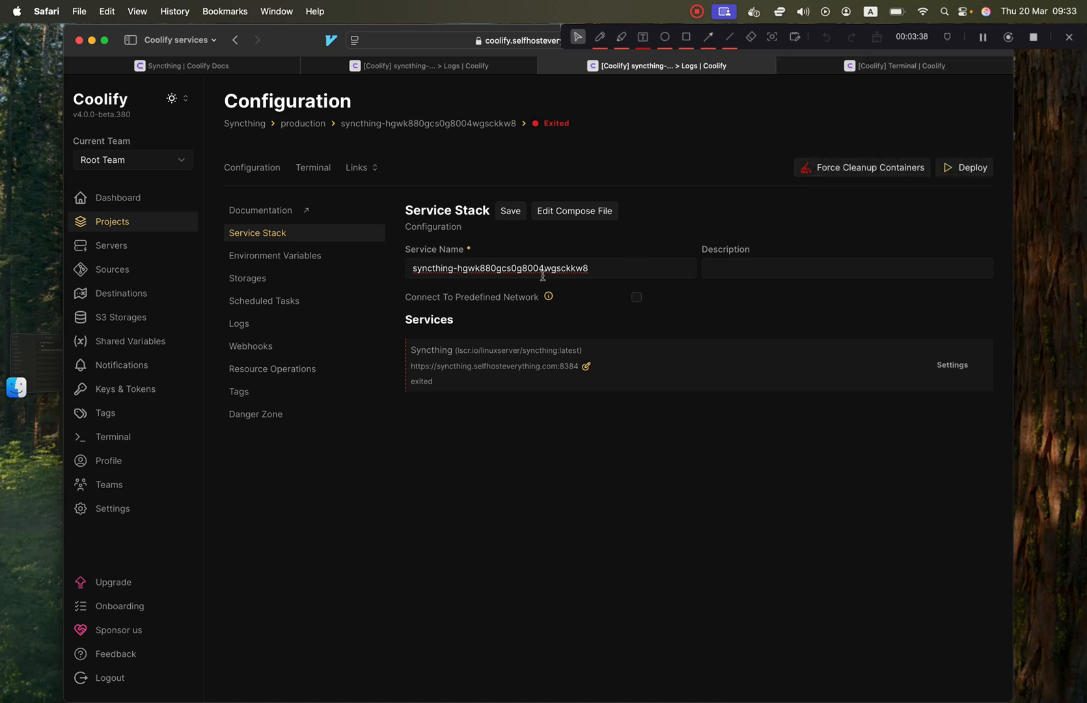
Connect a full-page terminal to the selfhosteverything server.
left_click(850, 67)
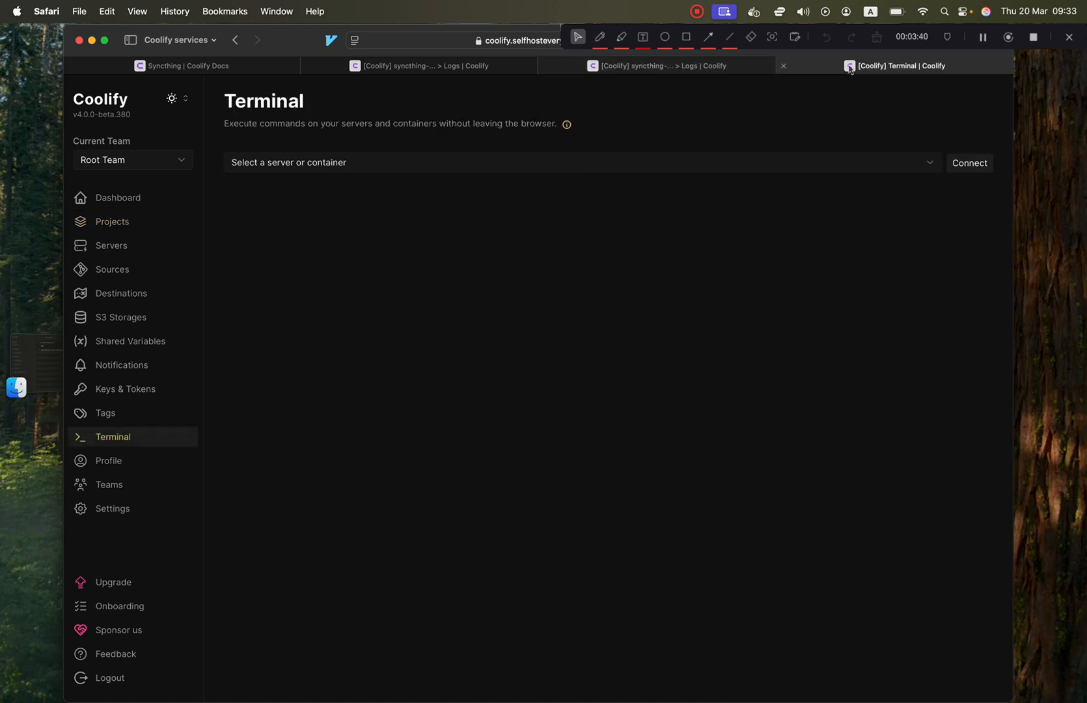
left_click(574, 162)
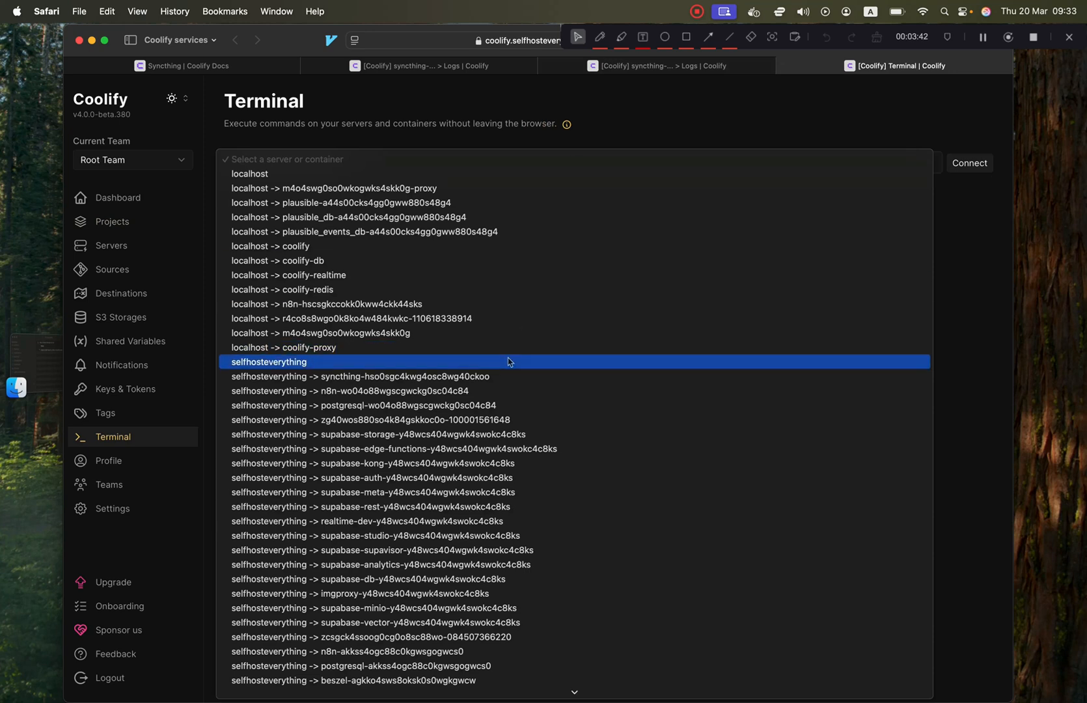
left_click(576, 361)
left_click(955, 164)
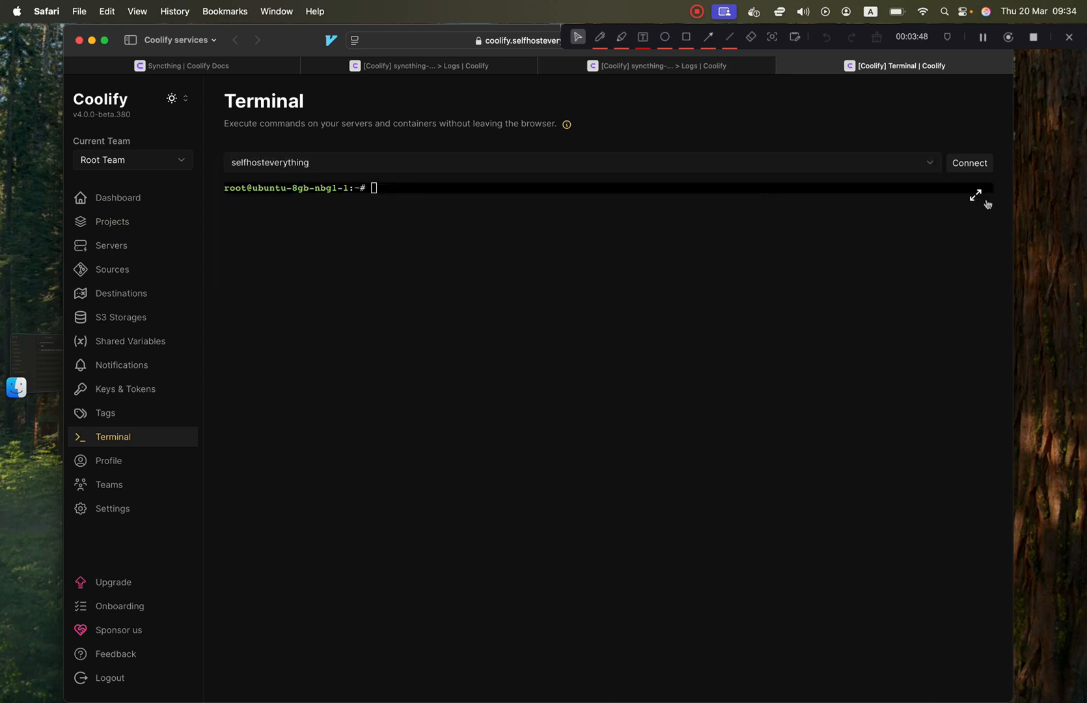
left_click(975, 196)
Change into /data/coolify/services/<service ID>/volumes and run ls, which lists config.
type("cd ")
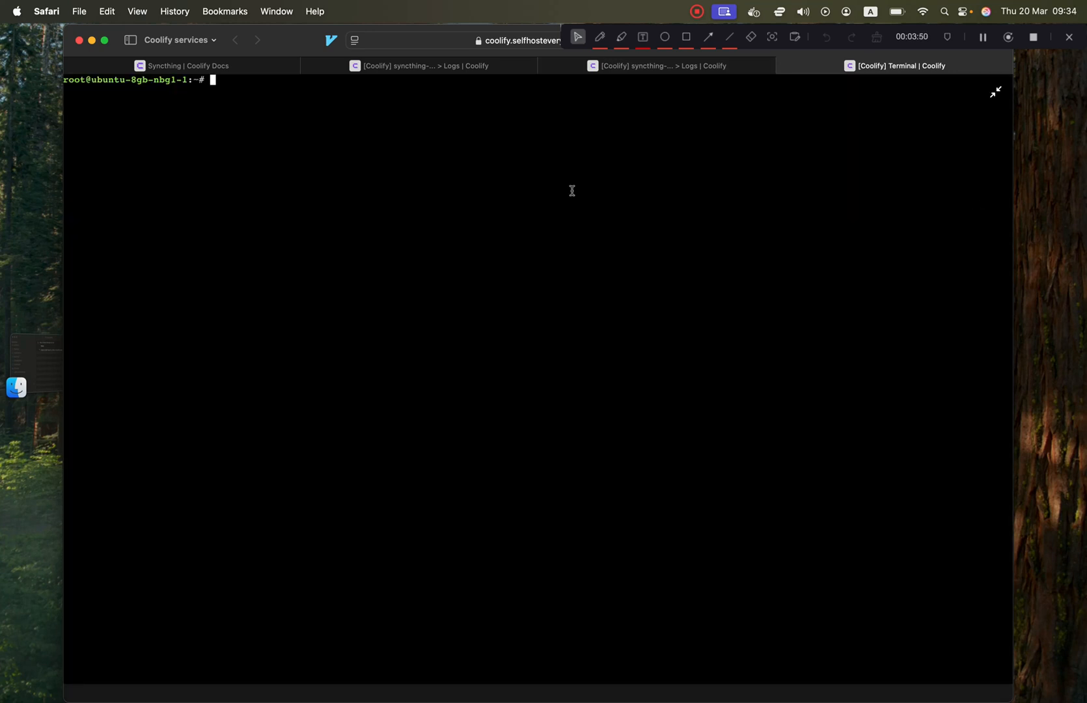
type("/data/coolify/services/")
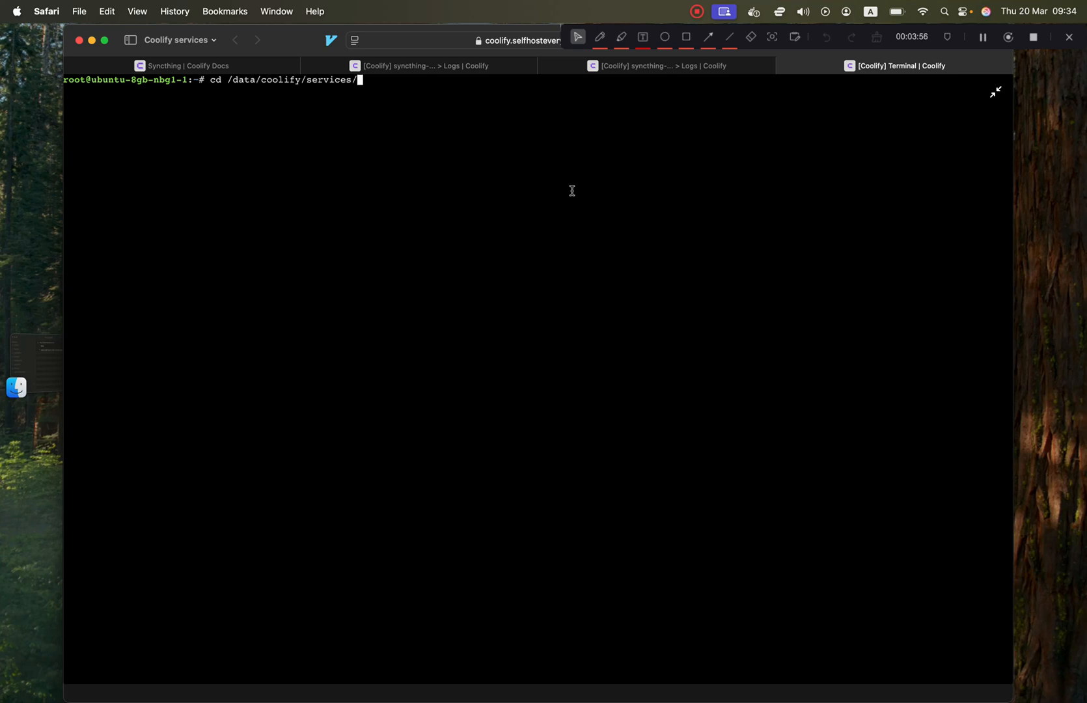
left_click(636, 67)
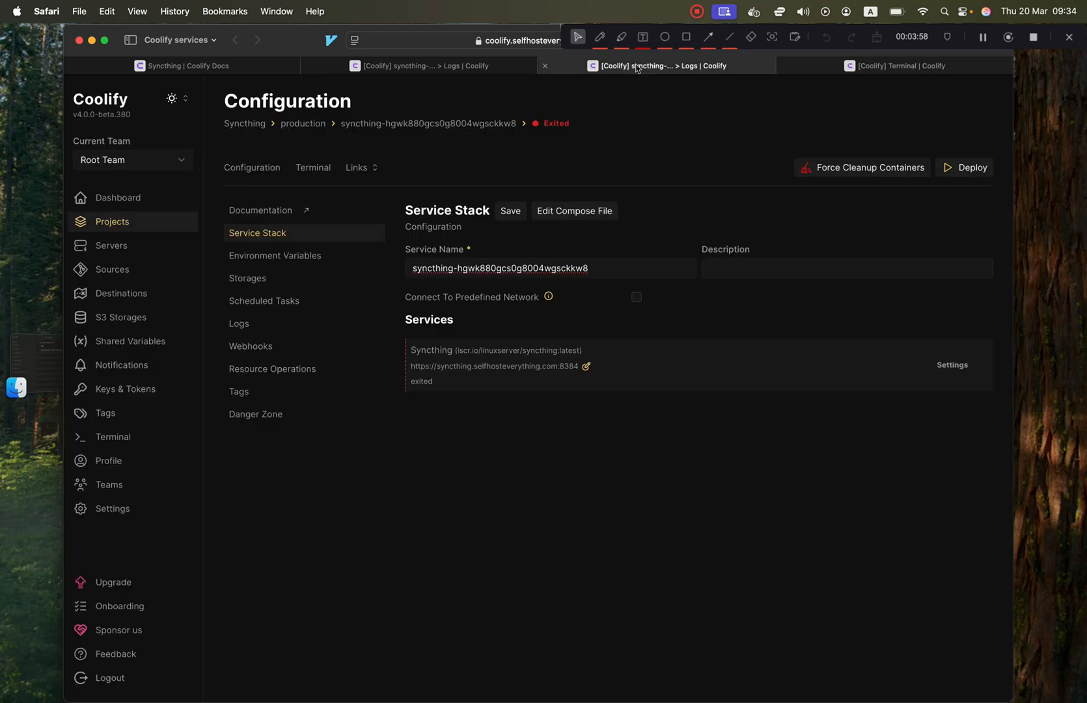
double_click(484, 268)
key("super+c")
left_click(840, 67)
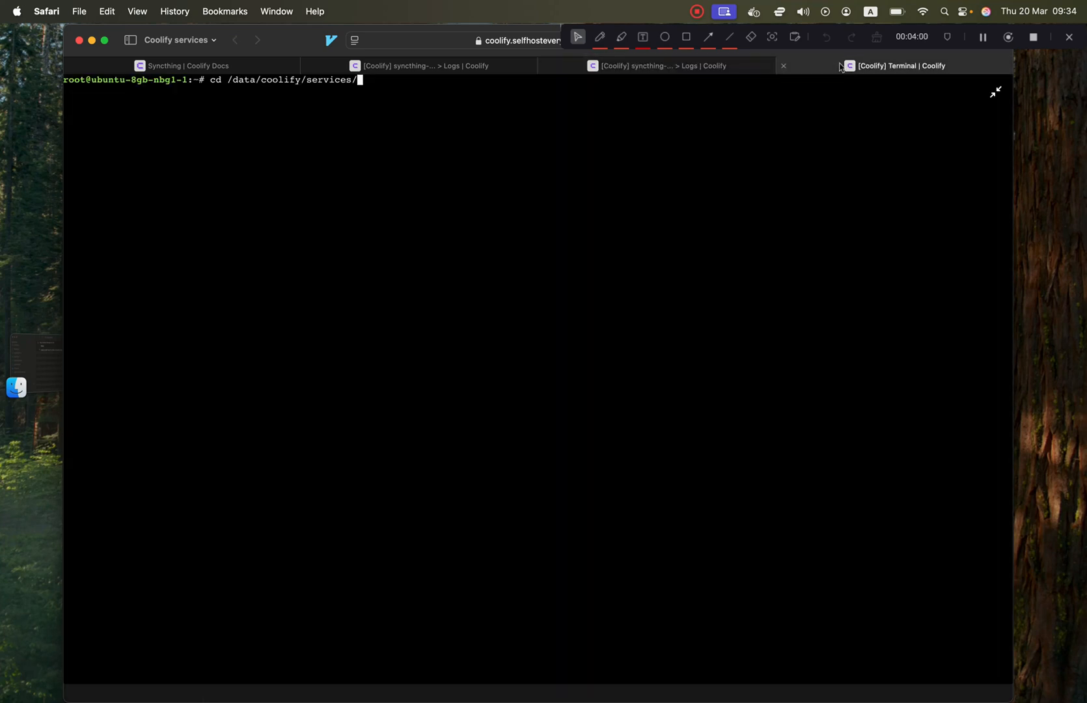
key("super+v")
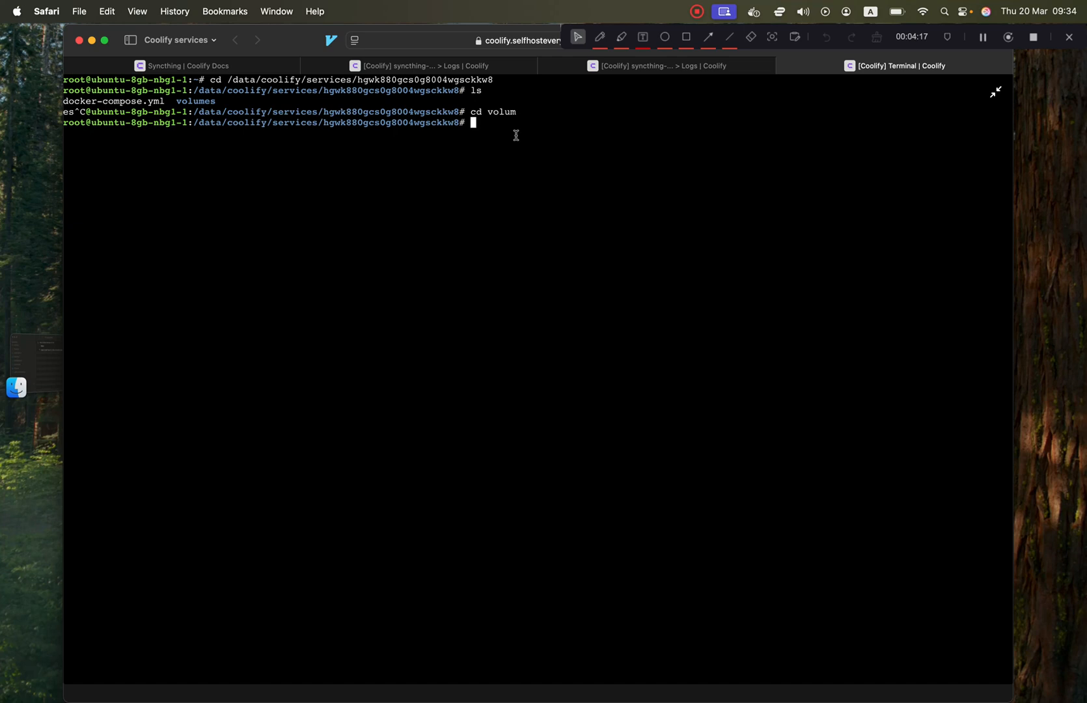
type("cd volum")
key("Tab")
key("Return")
type("ls")
key("Return")
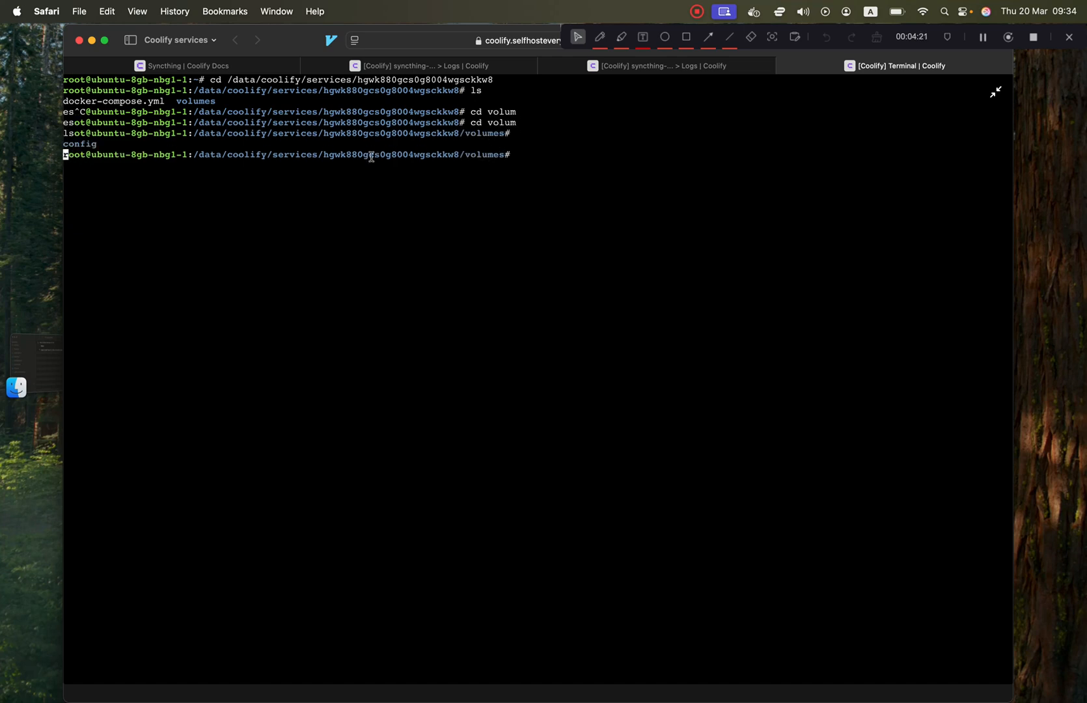
double_click(79, 144)
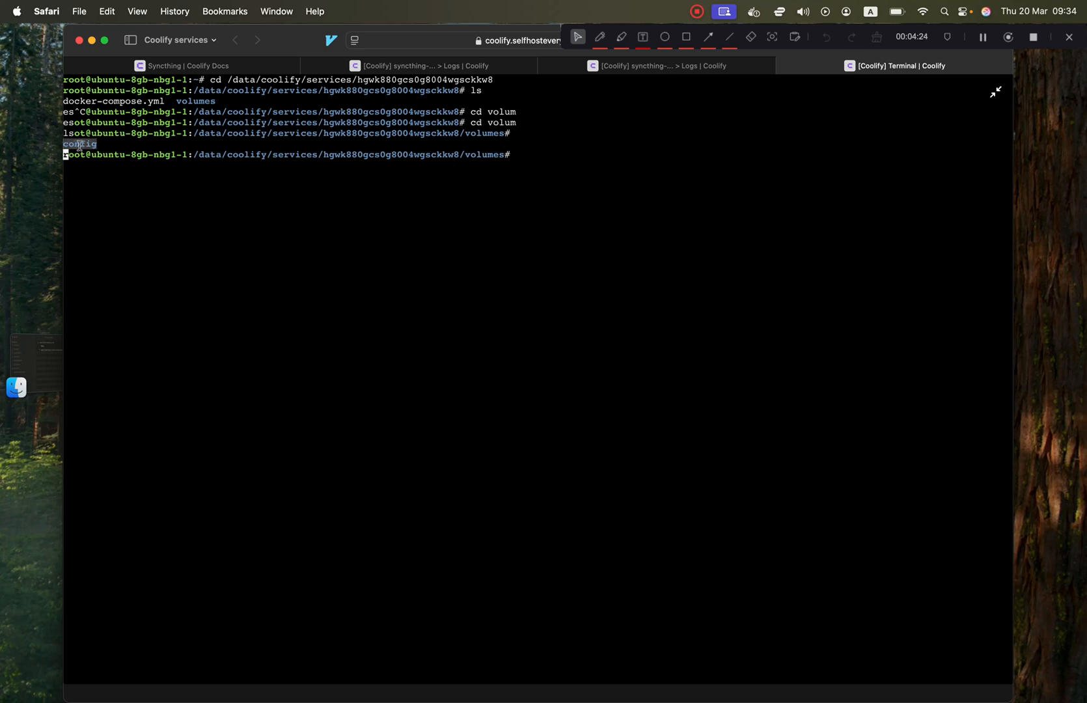
Deploy the Syncthing service and close the startup logs once the container has started.
left_click(699, 67)
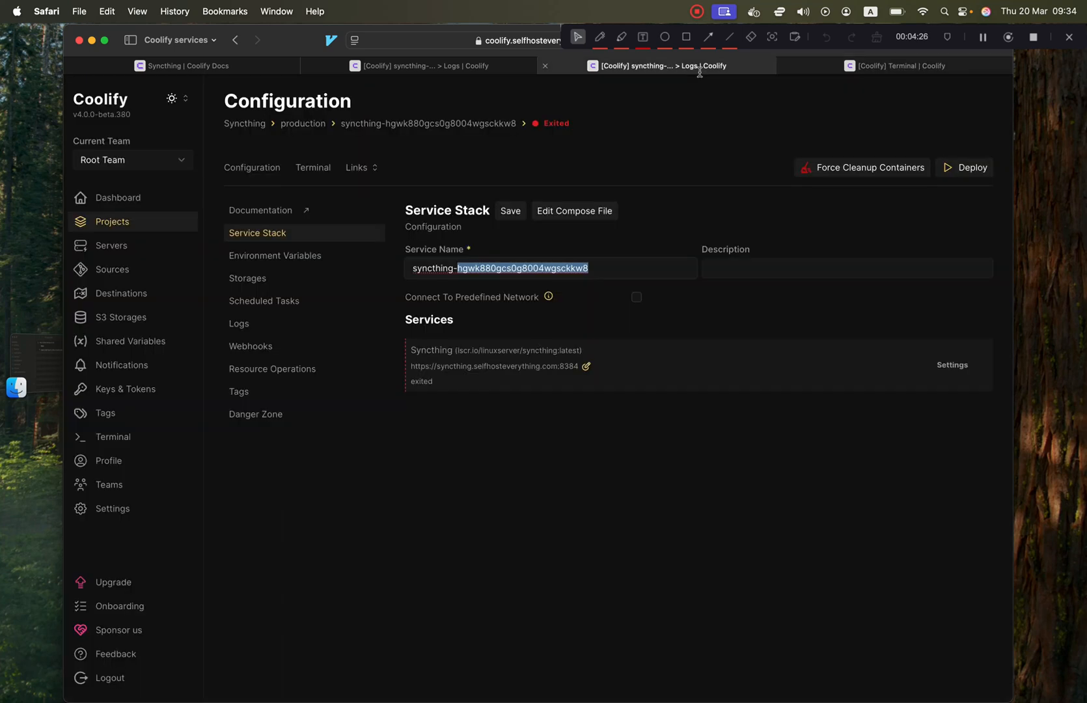
left_click(961, 174)
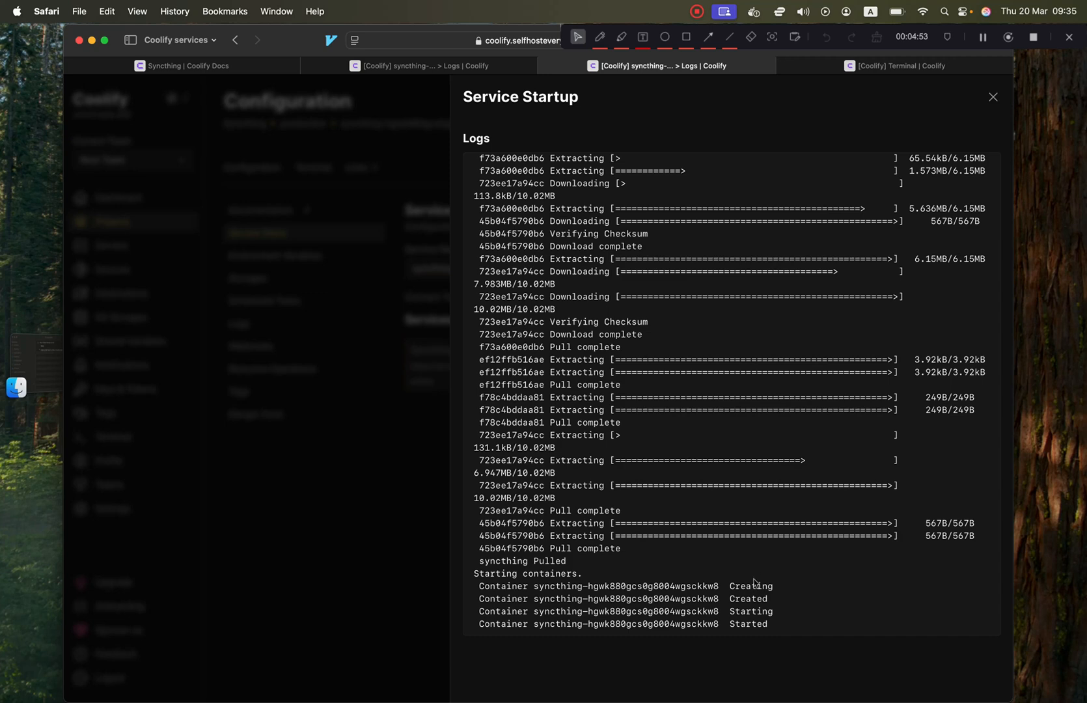
left_click_drag(769, 624, 485, 574)
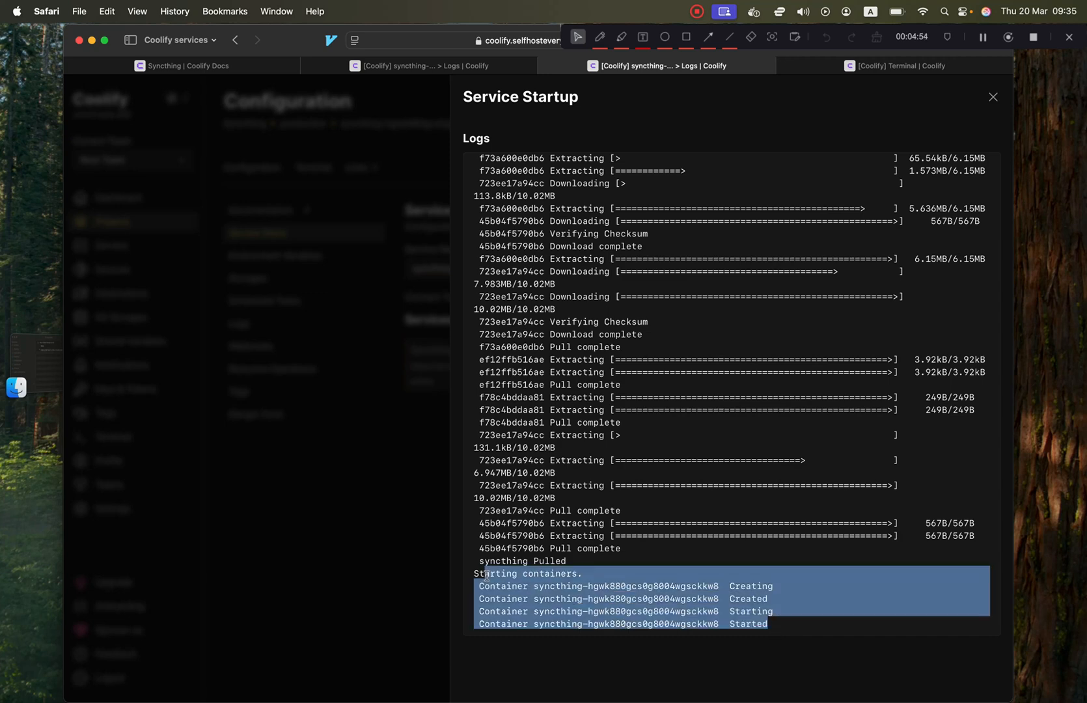
left_click(990, 97)
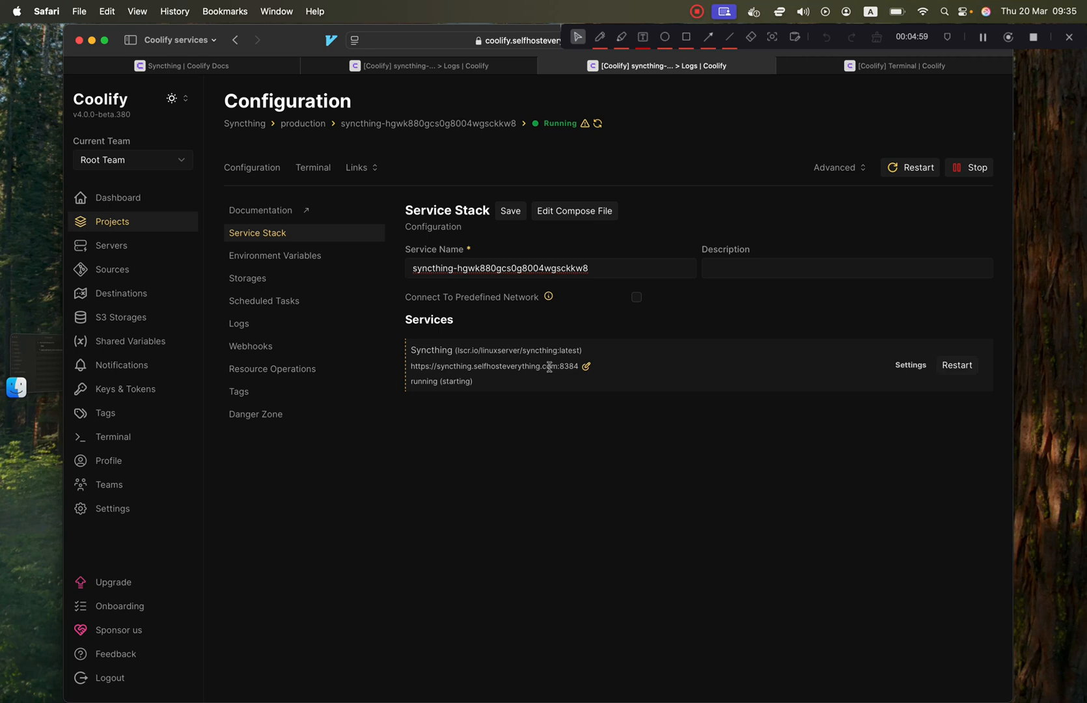
Load the Syncthing service URL syncthing.selfhosteverything.com in a new browser tab.
left_click_drag(557, 367, 409, 366)
key("super+c")
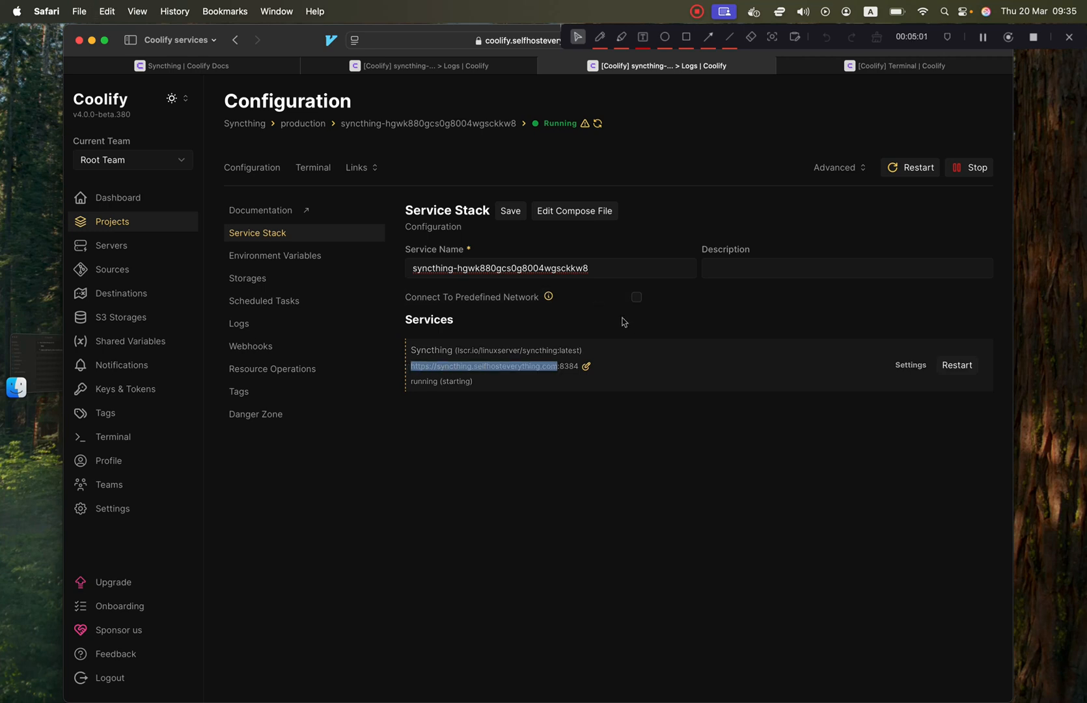
key("super+t")
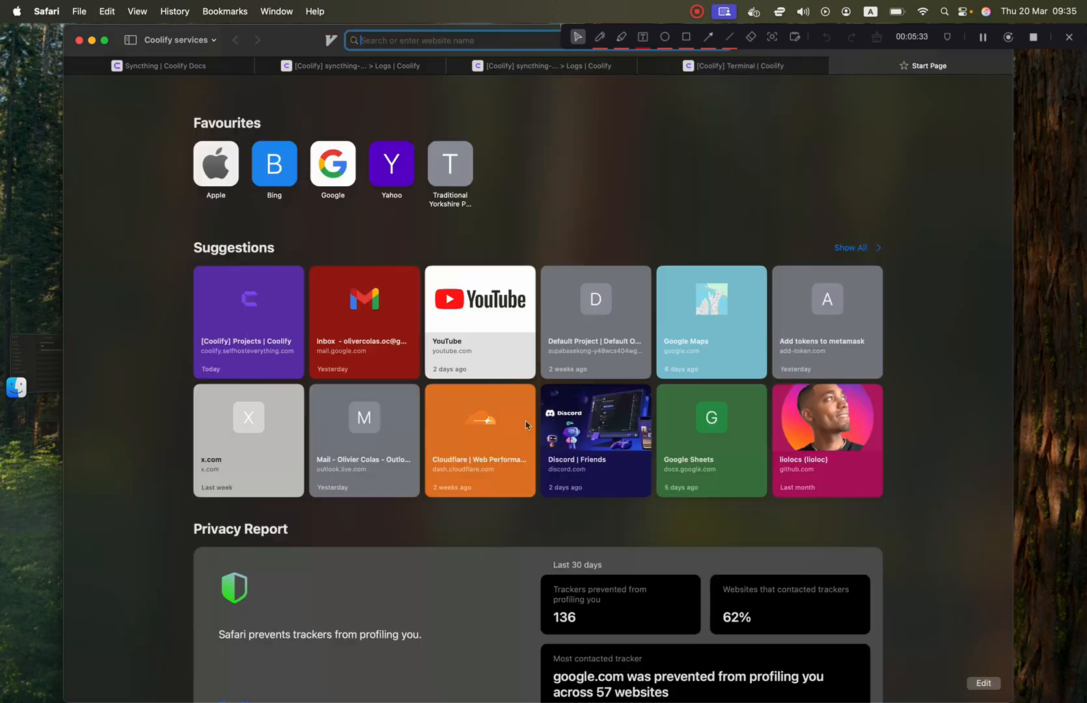
key("super+v")
key("Return")
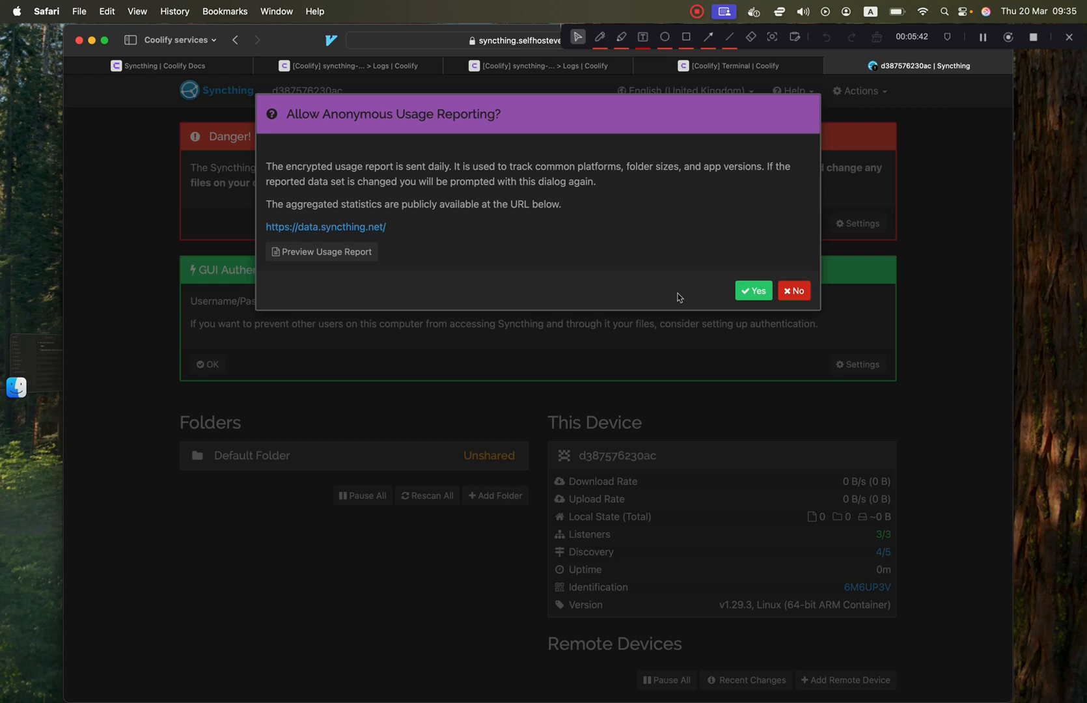
Allow anonymous usage reporting and read the remote-access danger warning.
left_click(753, 291)
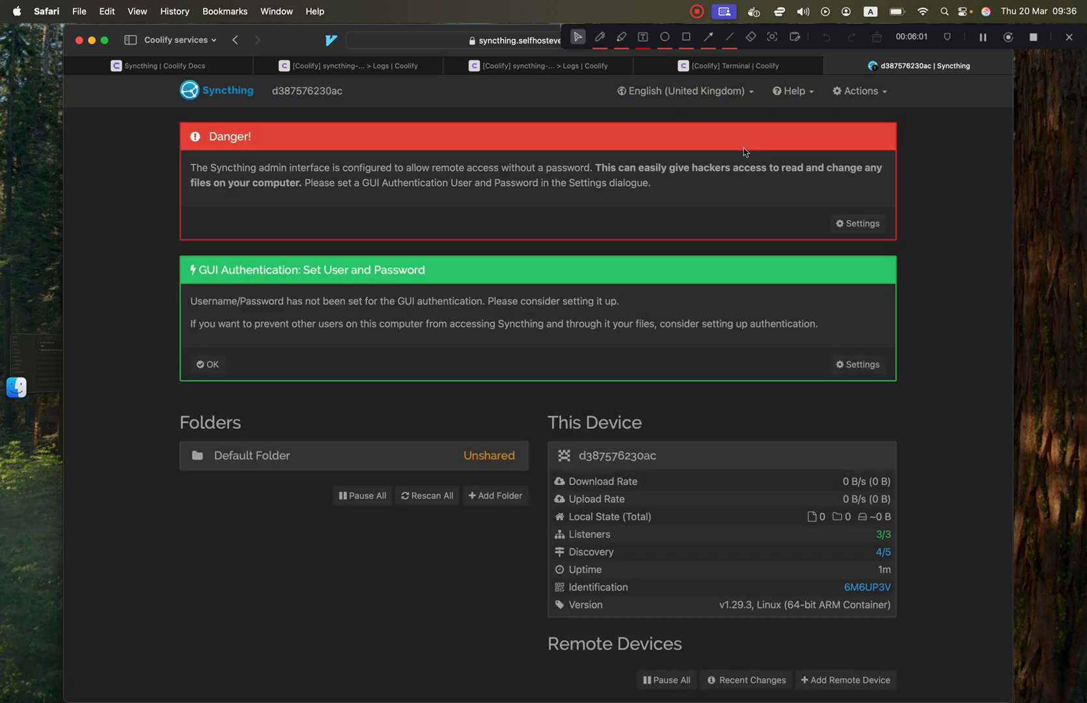
triple_click(694, 184)
left_click(683, 185)
triple_click(684, 180)
left_click(684, 184)
Set GUI authentication to user 'admin' with a generated strong password and save.
left_click(857, 224)
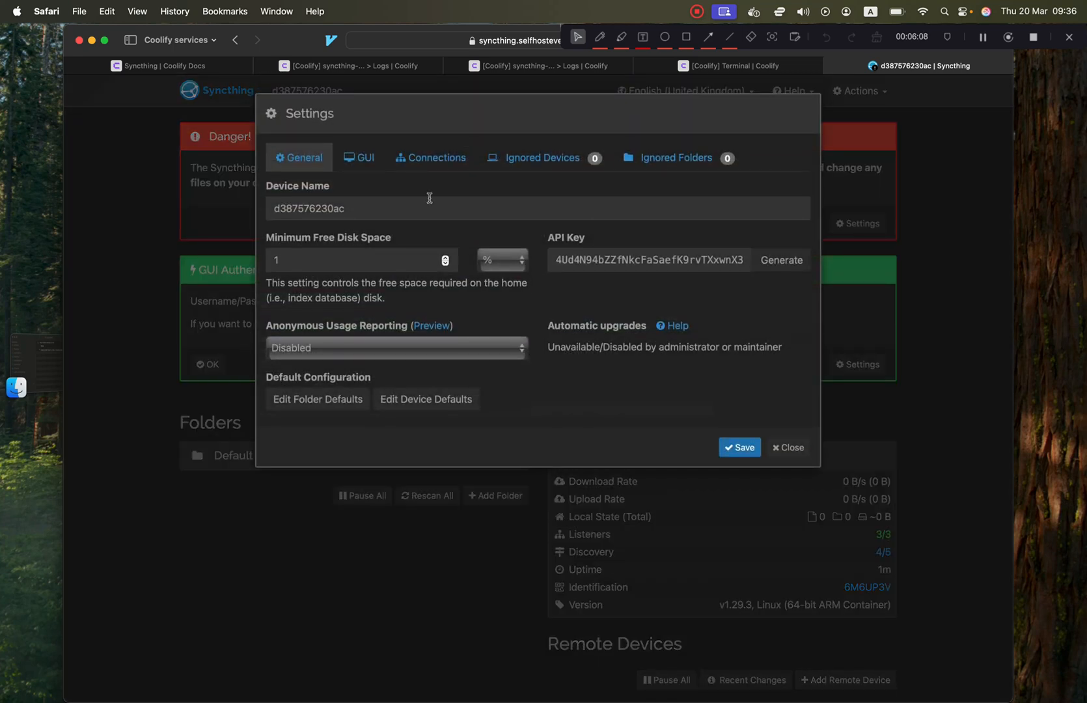
left_click(367, 166)
left_click(370, 282)
type("admin")
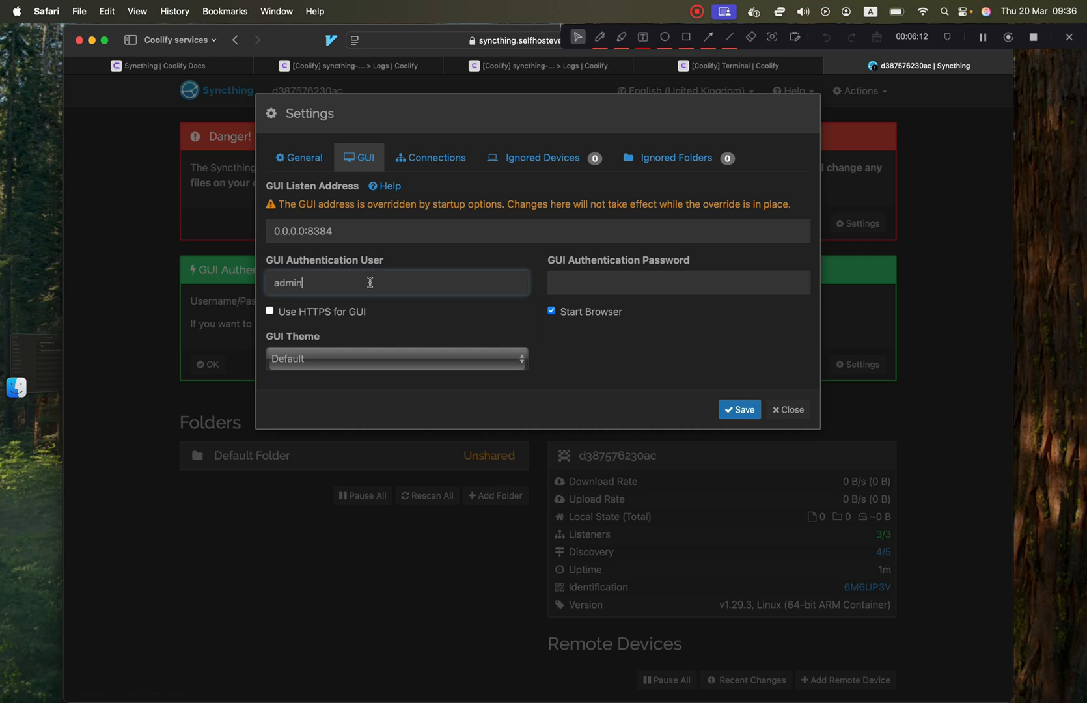
key("Tab")
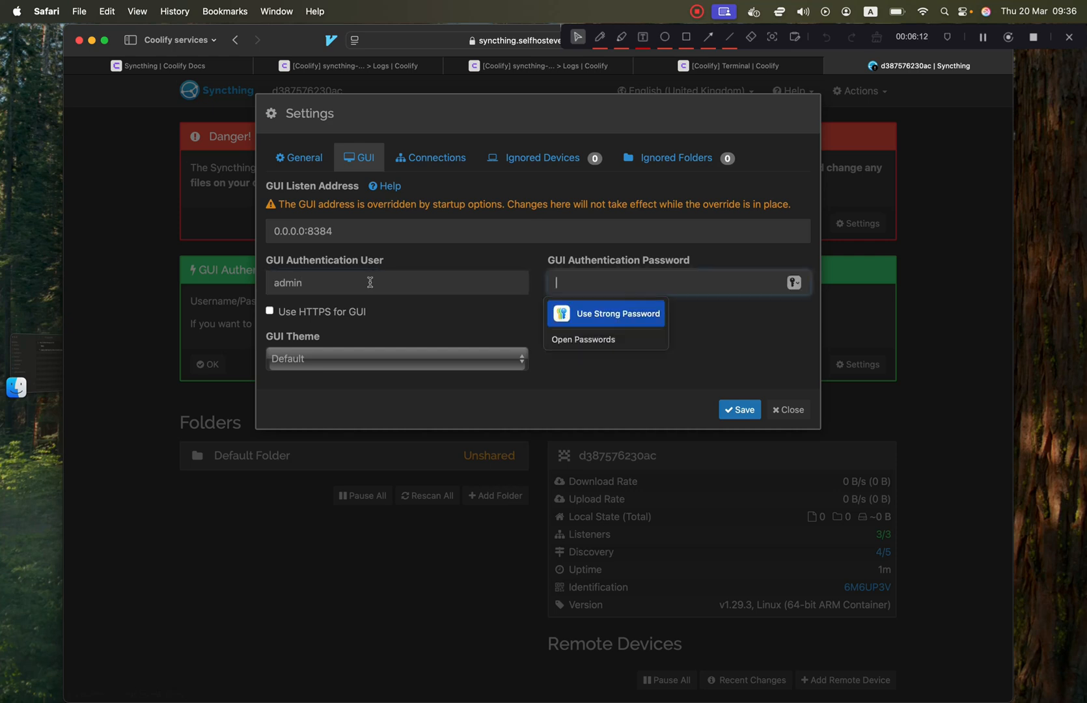
left_click(596, 314)
left_click(754, 411)
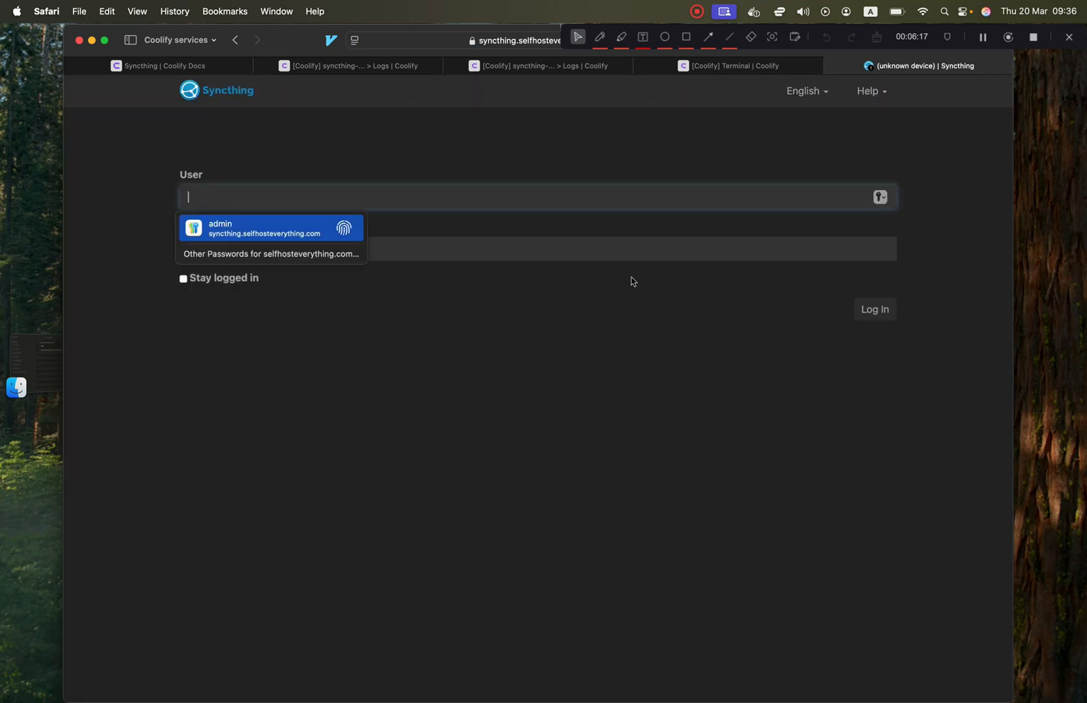
Log in to Syncthing and check the Default Folder's path /config/Sync.
left_click(304, 224)
left_click(875, 308)
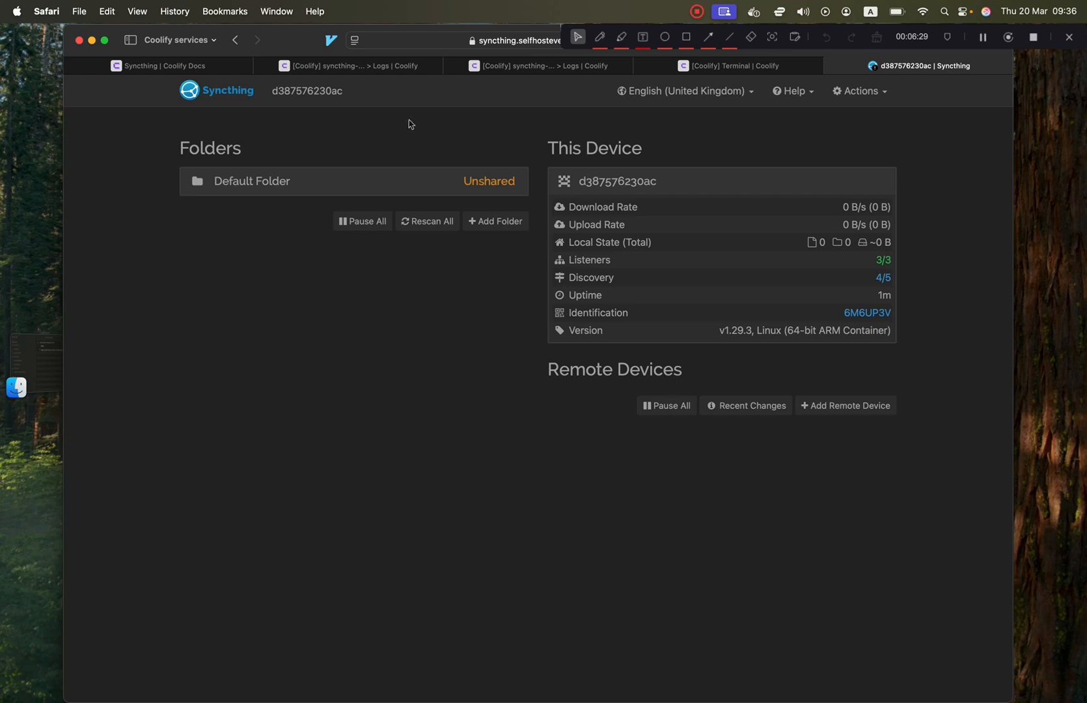
left_click(365, 183)
left_click(364, 182)
left_click(365, 183)
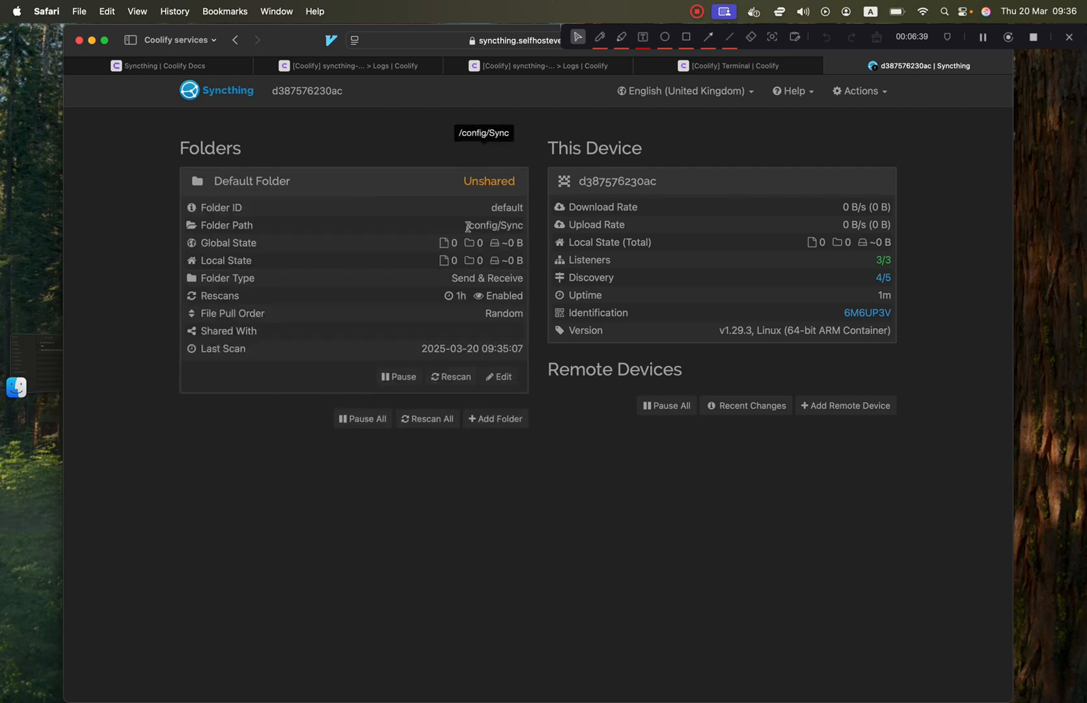
left_click_drag(468, 227, 526, 227)
left_click(526, 227)
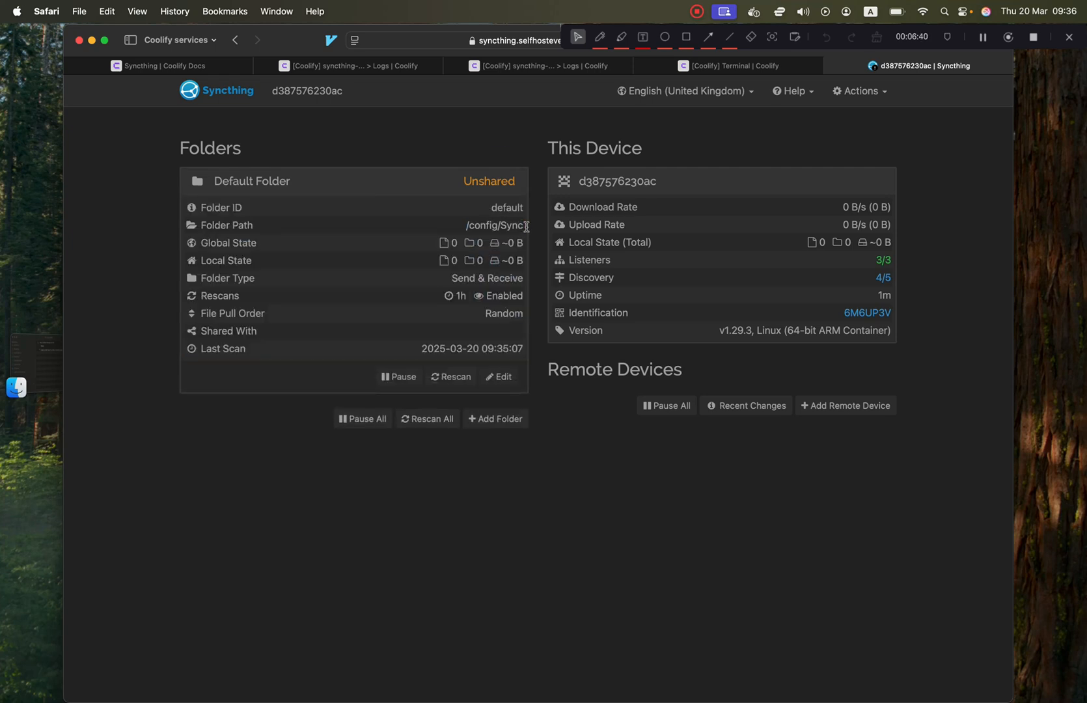
Run 'cd config' and 'ls' in the server terminal and point out the Sync folder.
left_click(744, 65)
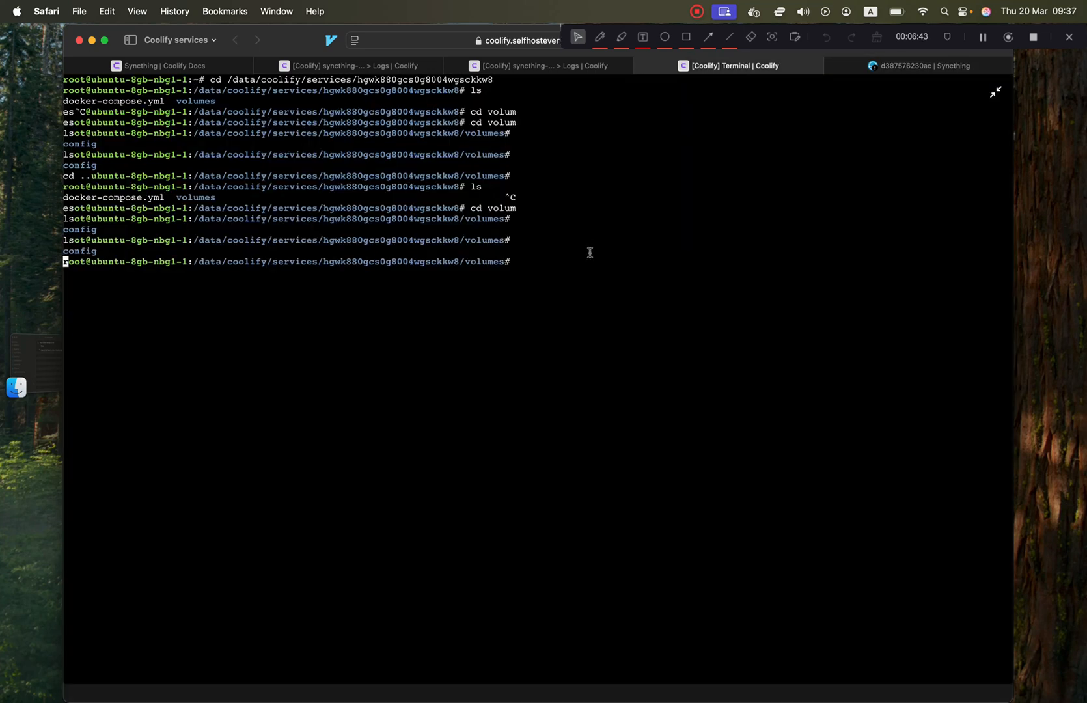
type("cd config")
key("Return")
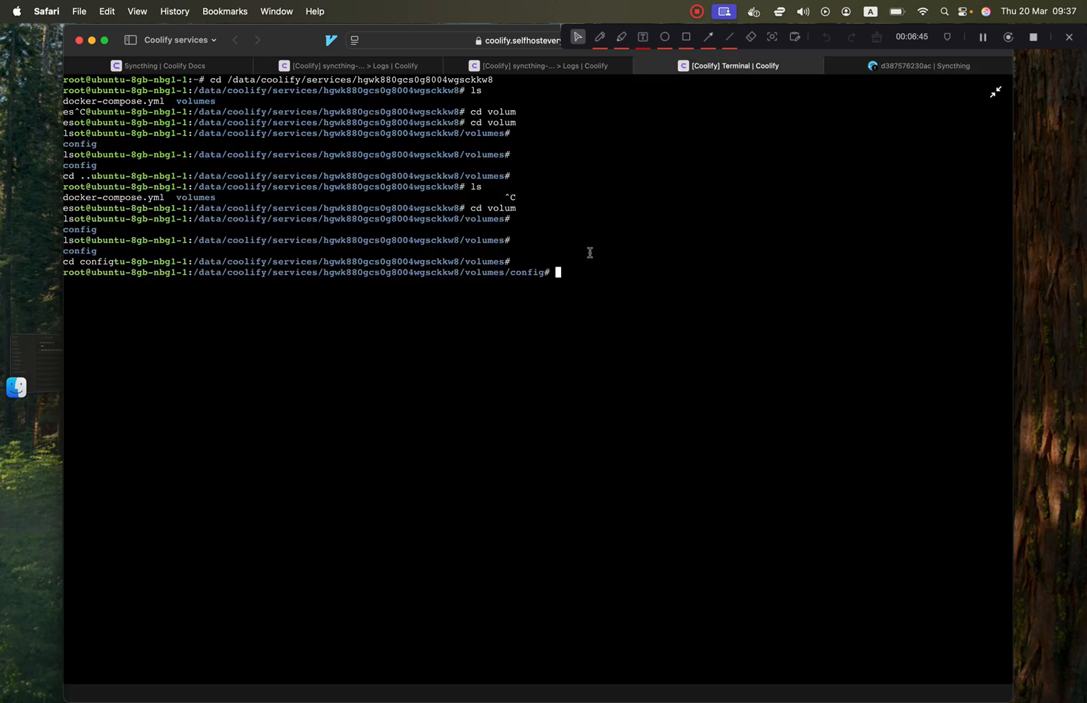
type("ls")
key("Return")
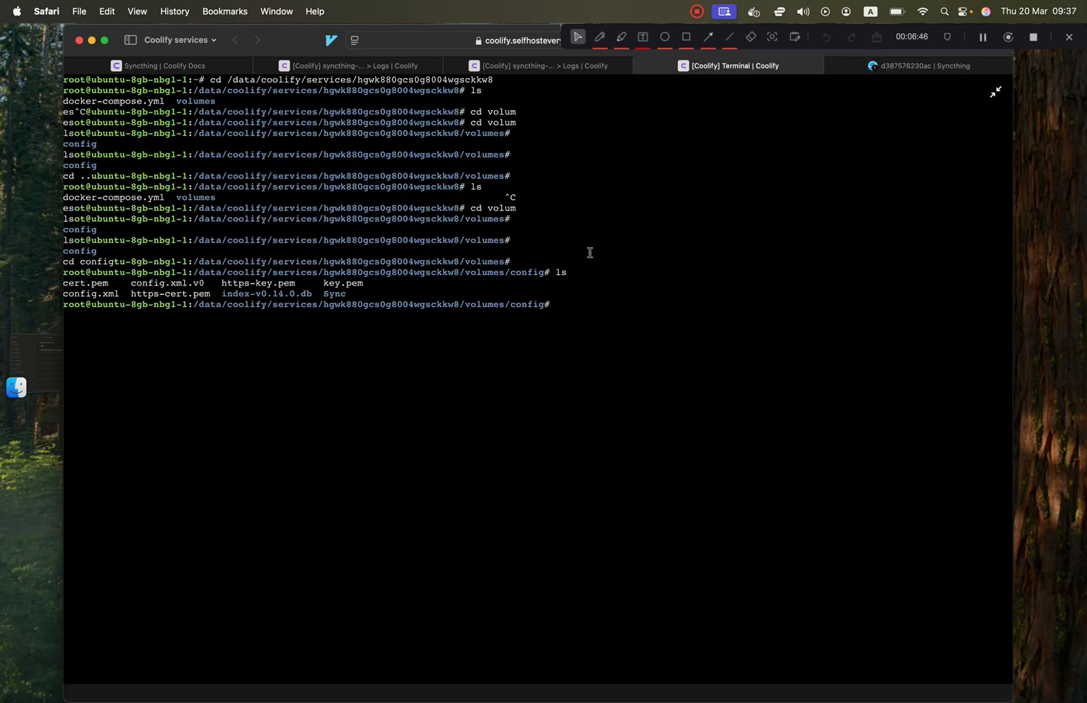
double_click(330, 294)
left_click(275, 292)
double_click(329, 292)
left_click(300, 292)
left_click_drag(352, 292, 67, 284)
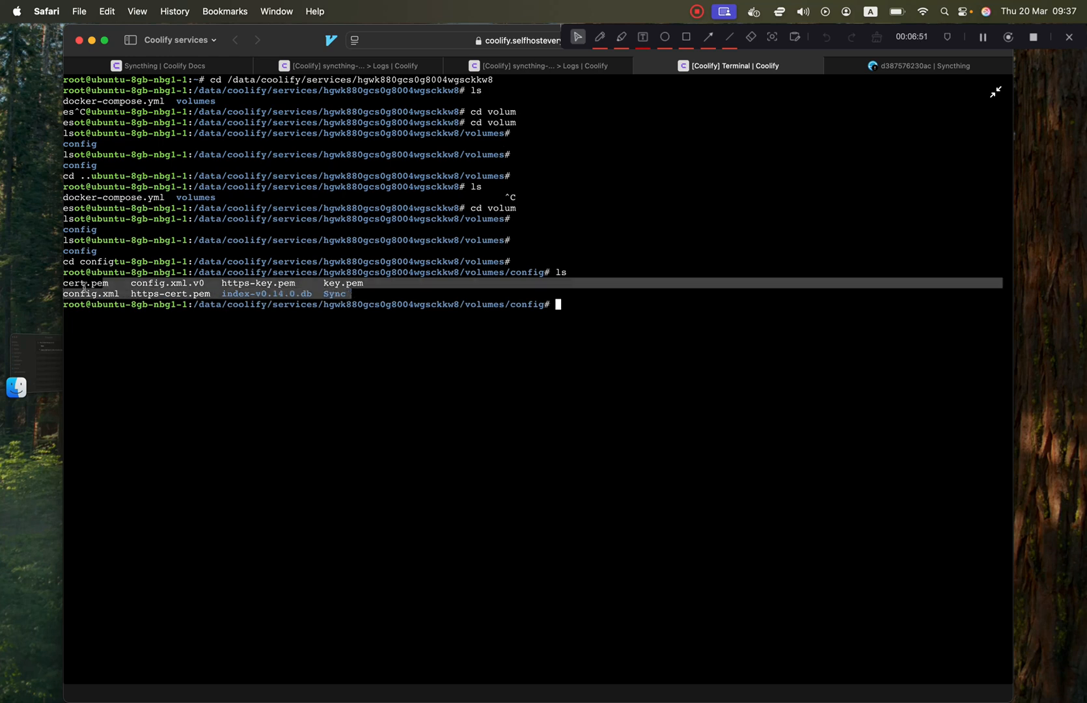
left_click(65, 287)
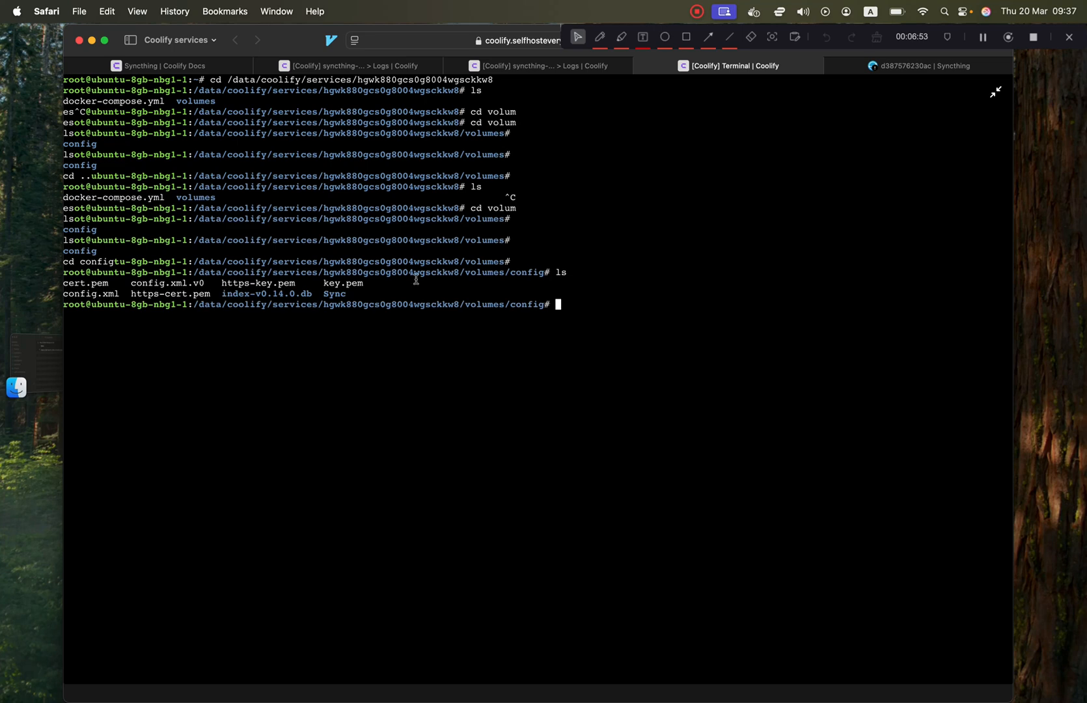
Add a Syncthing folder labelled 'Test' at path ~/Test and expand its details.
left_click(921, 72)
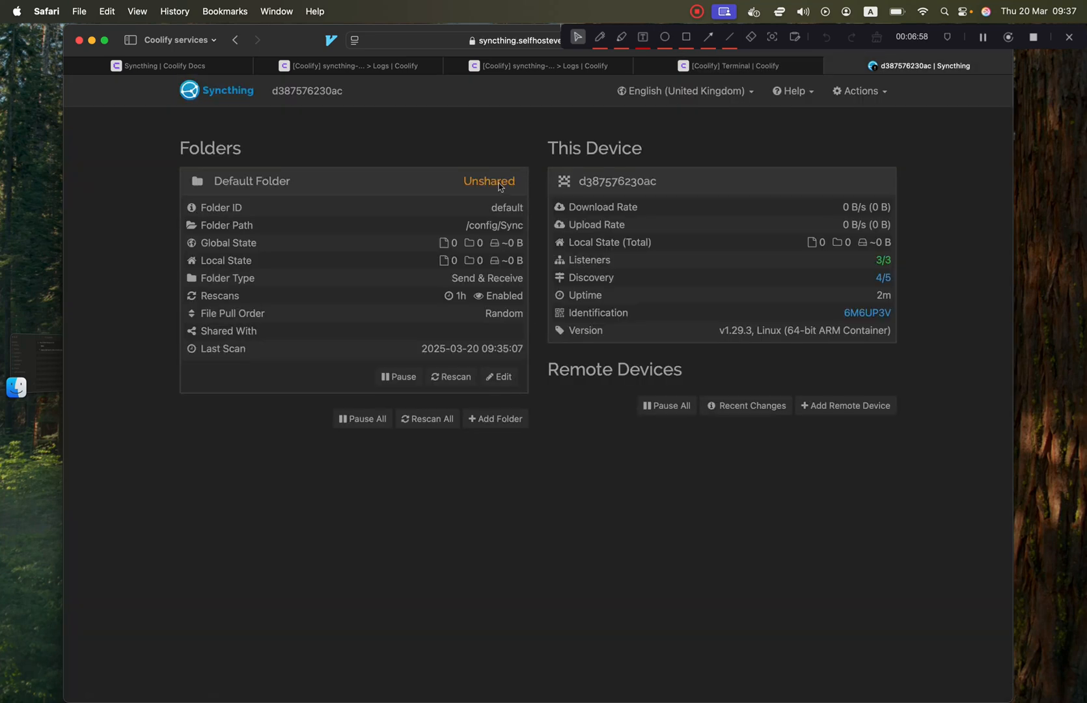
left_click(413, 184)
left_click(495, 223)
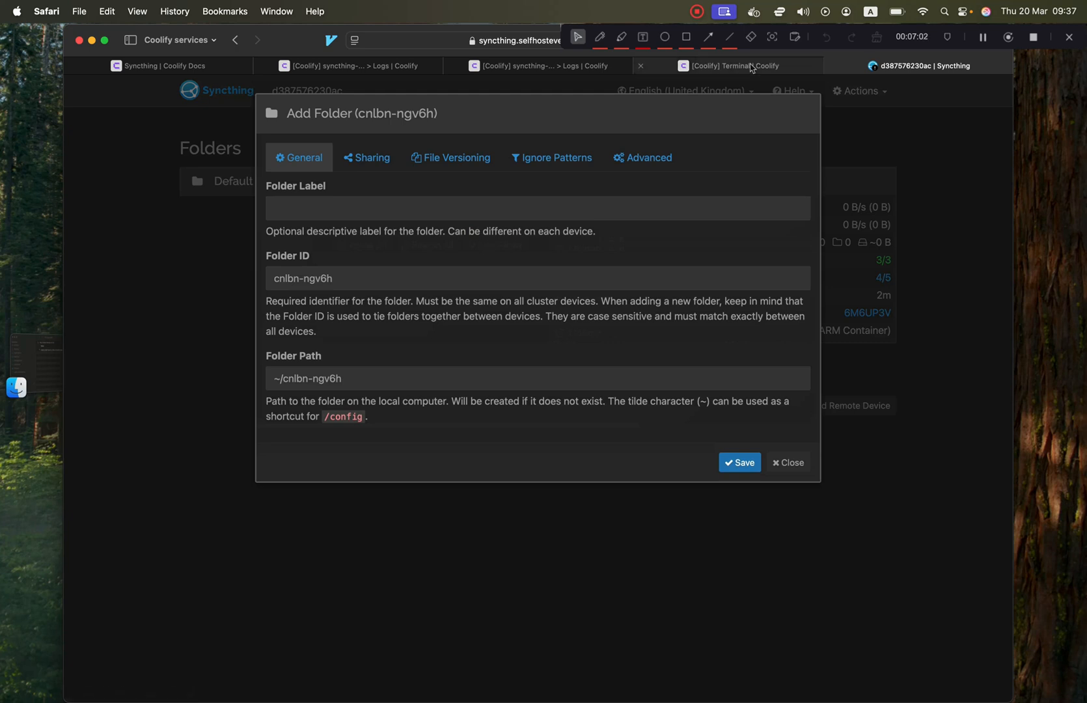
left_click(351, 209)
type("Test")
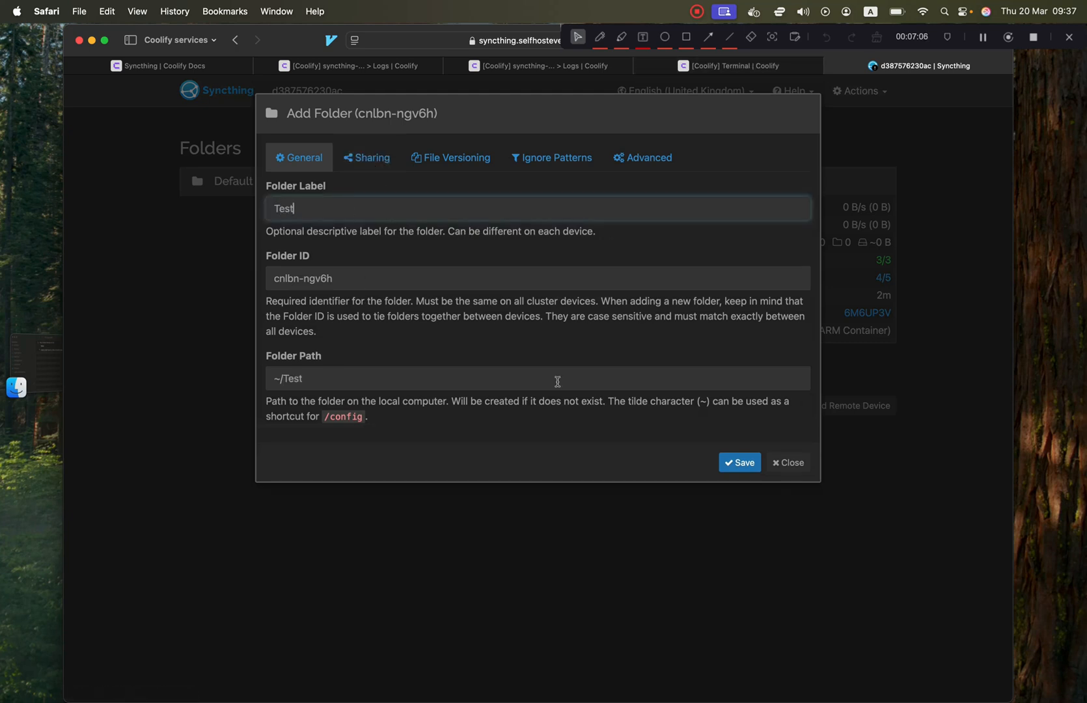
triple_click(469, 381)
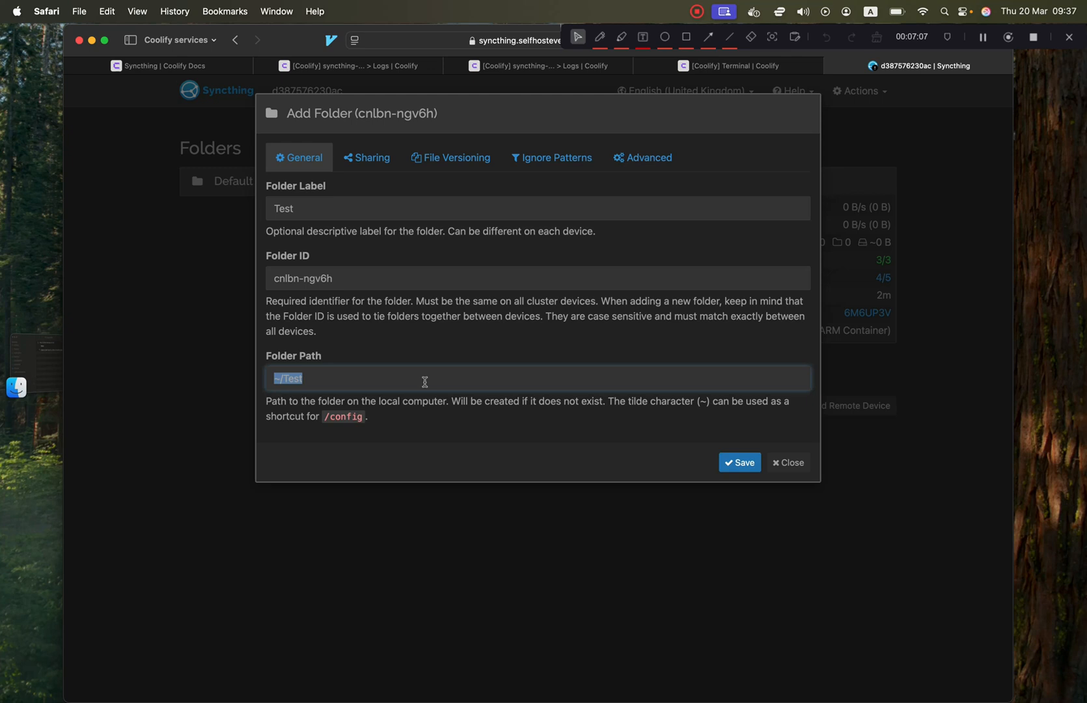
left_click(337, 419)
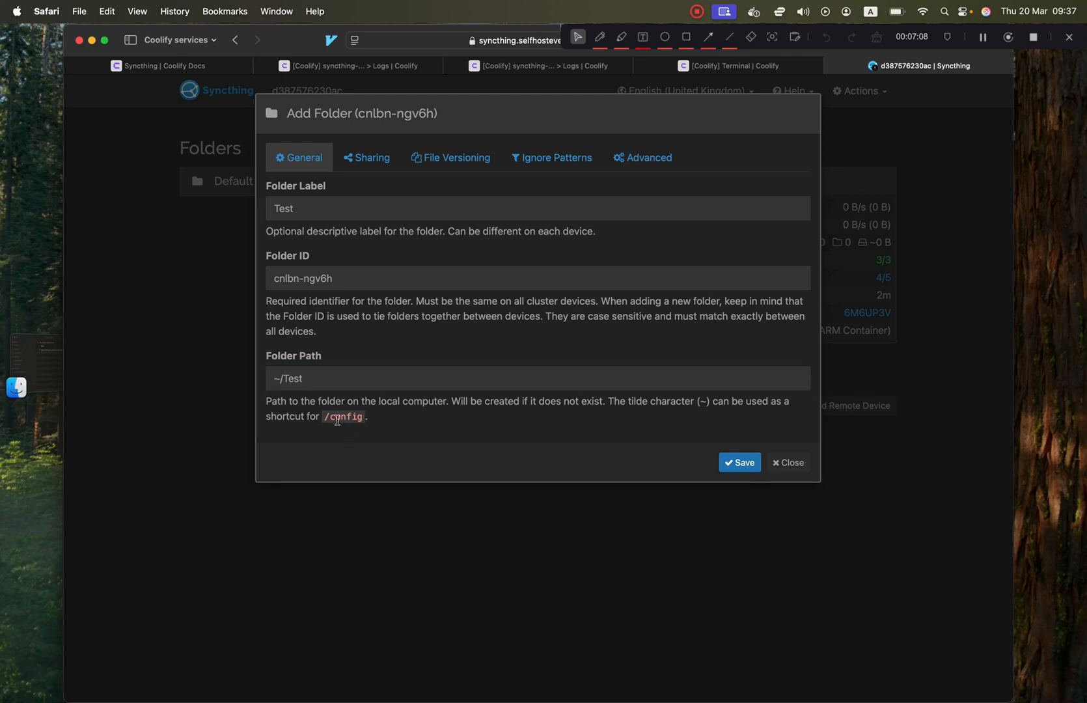
left_click(743, 463)
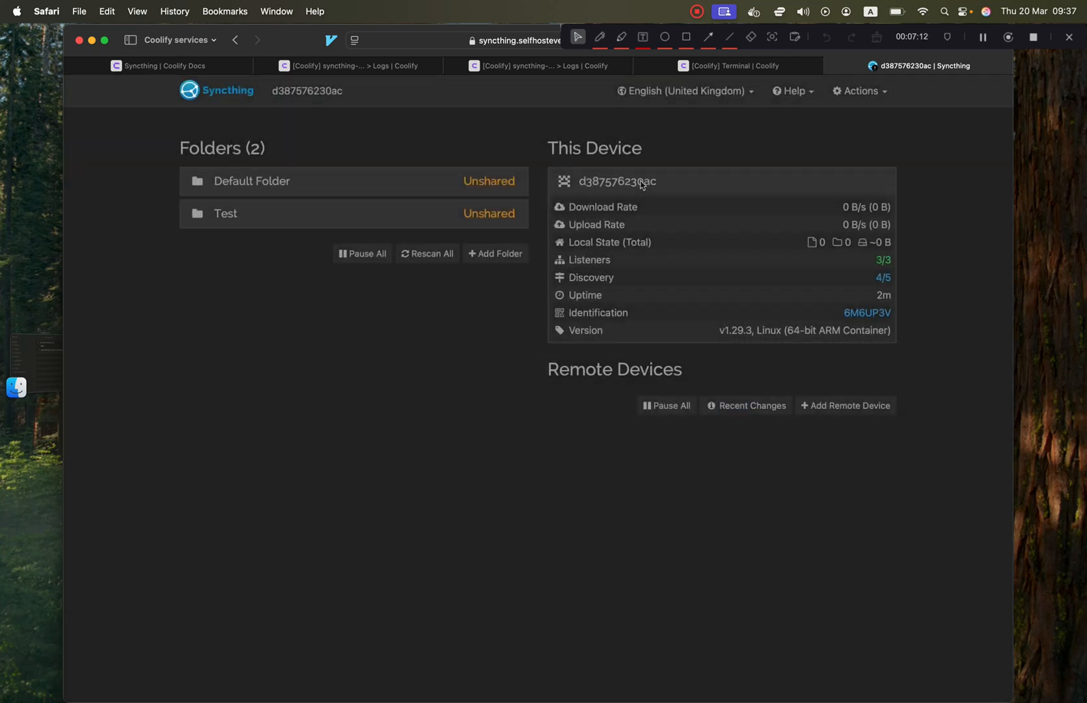
left_click(410, 213)
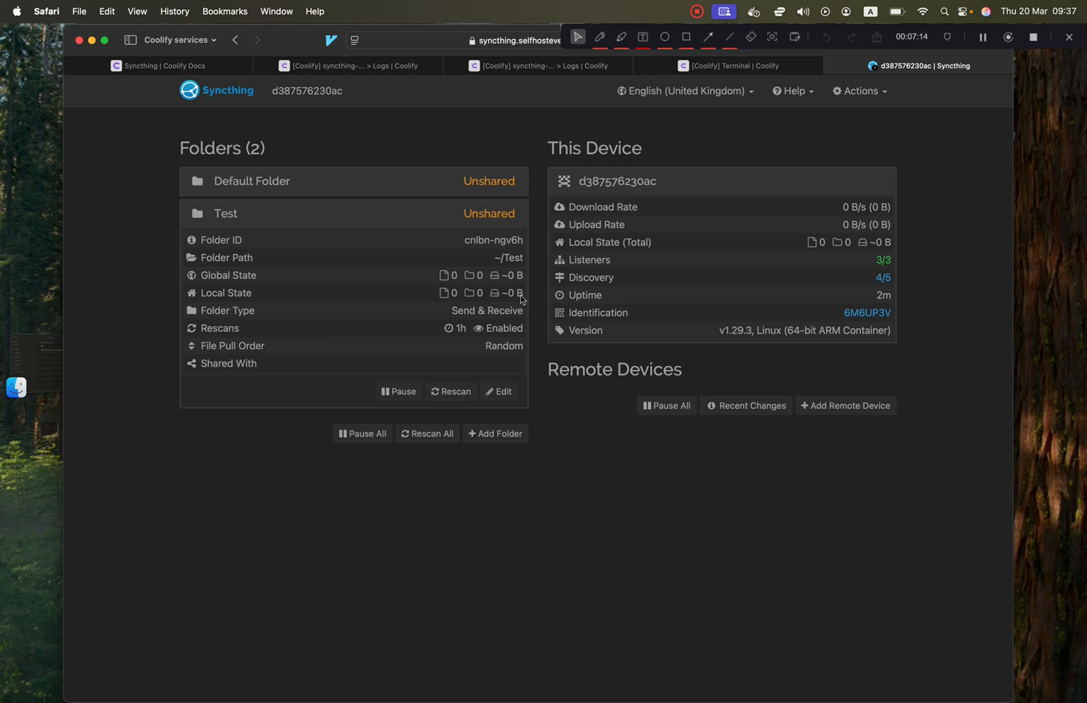
left_click(733, 66)
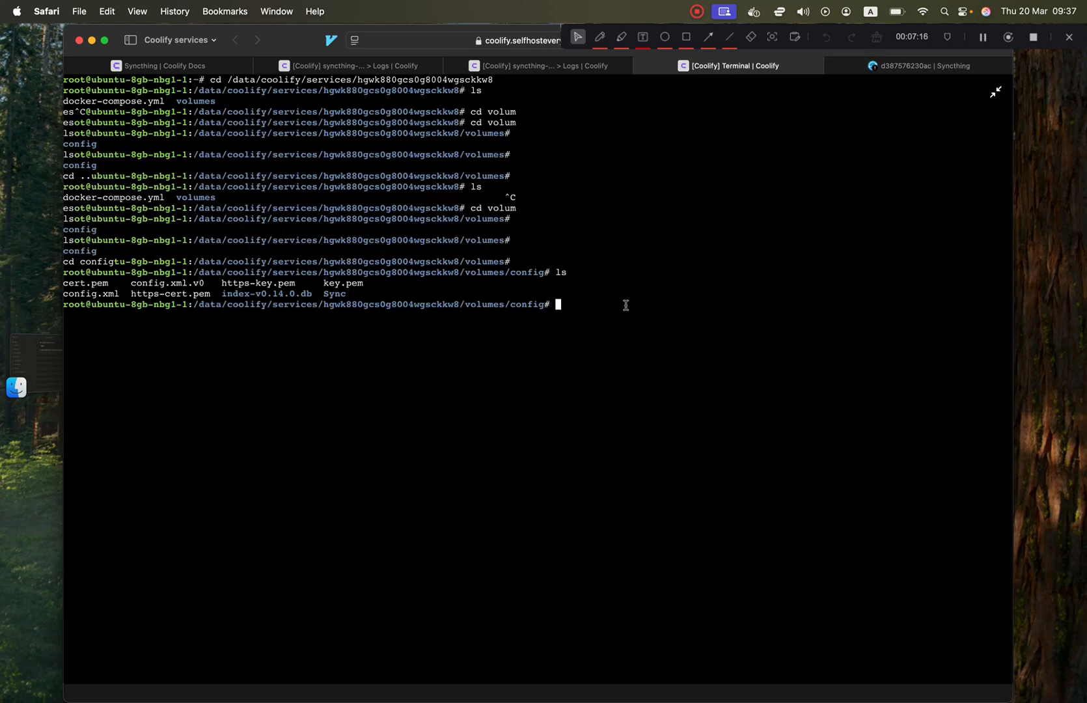
List the config volume contents in the terminal and highlight the new Test folder.
type("ls")
key("Return")
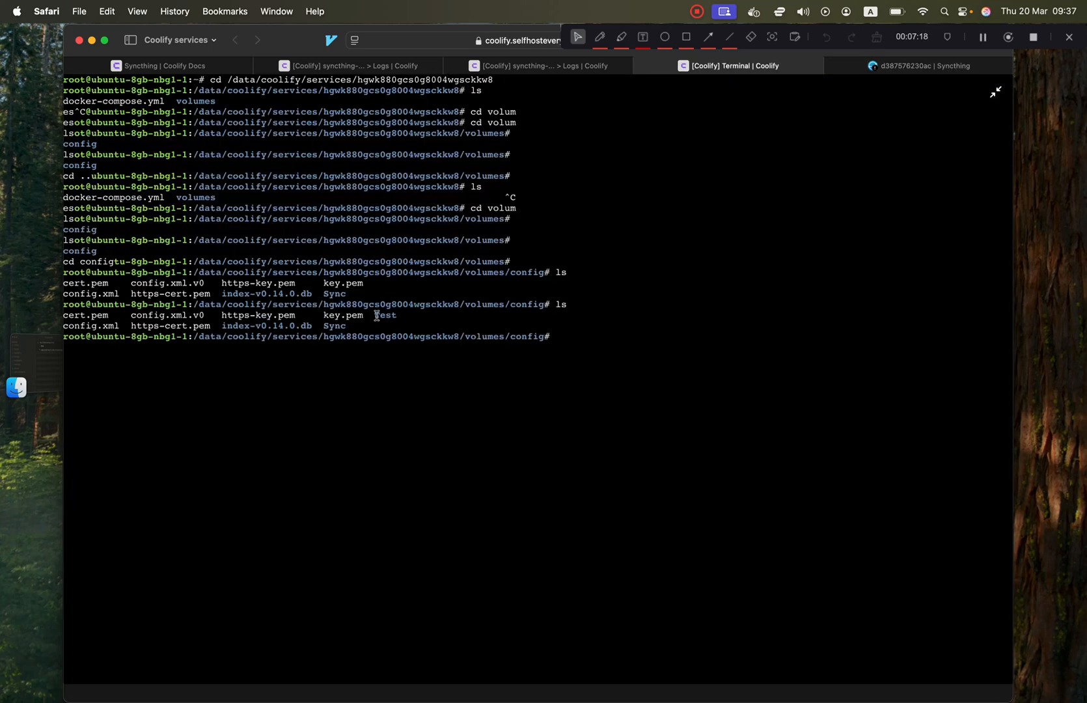
left_click_drag(376, 316, 402, 317)
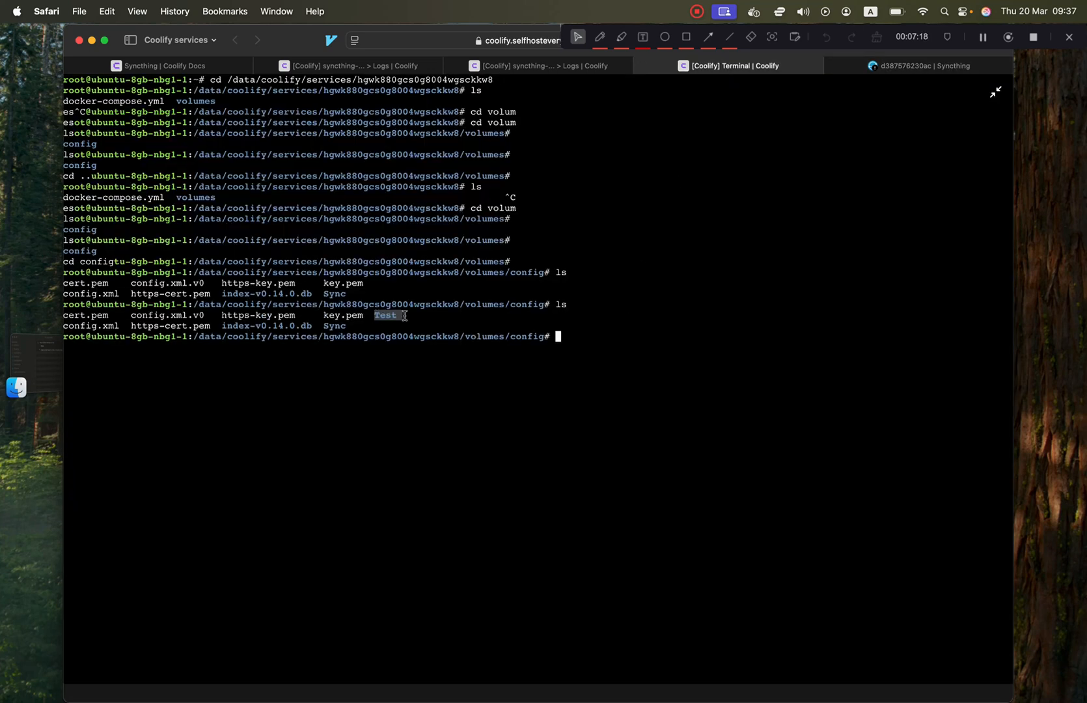
Run 'cd Test' and 'ls' to confirm the Test folder is empty.
left_click(886, 64)
left_click(728, 65)
type("cd Test")
key("Return")
type("ls")
key("Return")
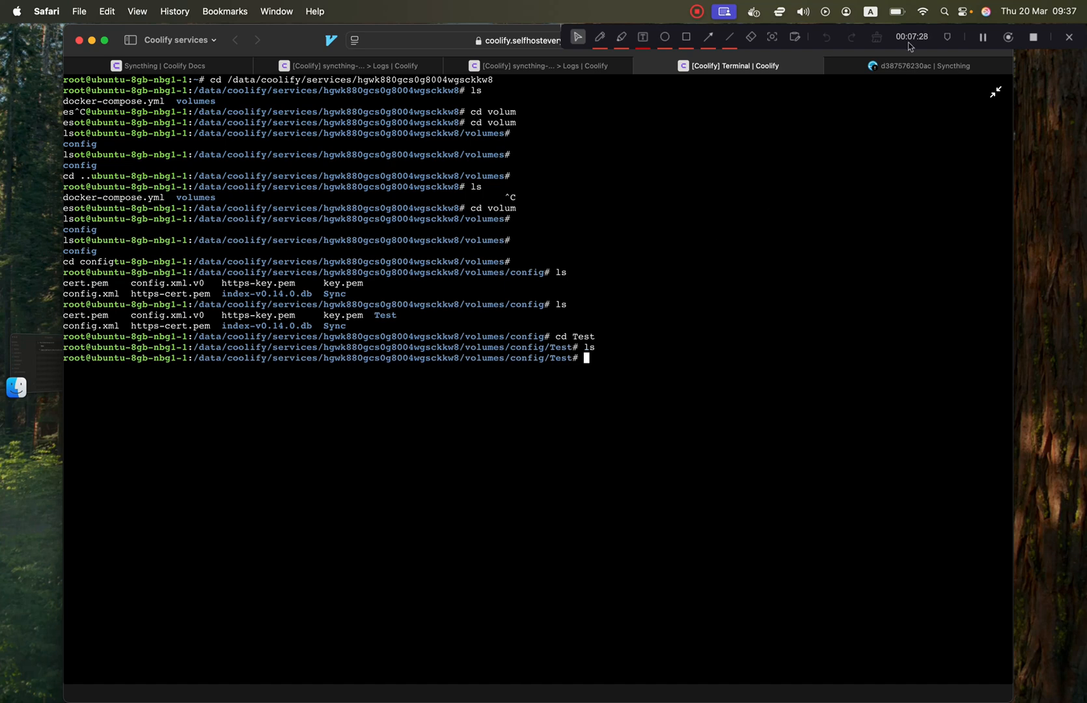
left_click(904, 68)
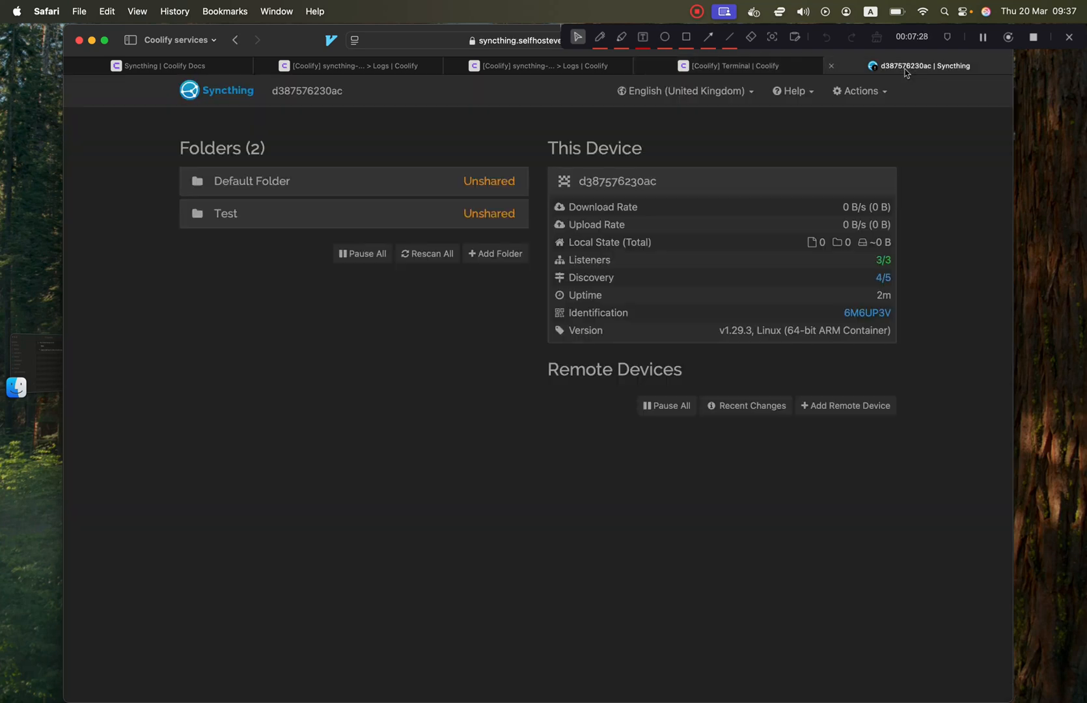
Expand and collapse the Test folder's details on the Syncthing dashboard.
left_click(412, 218)
left_click(413, 218)
left_click(447, 218)
left_click(447, 218)
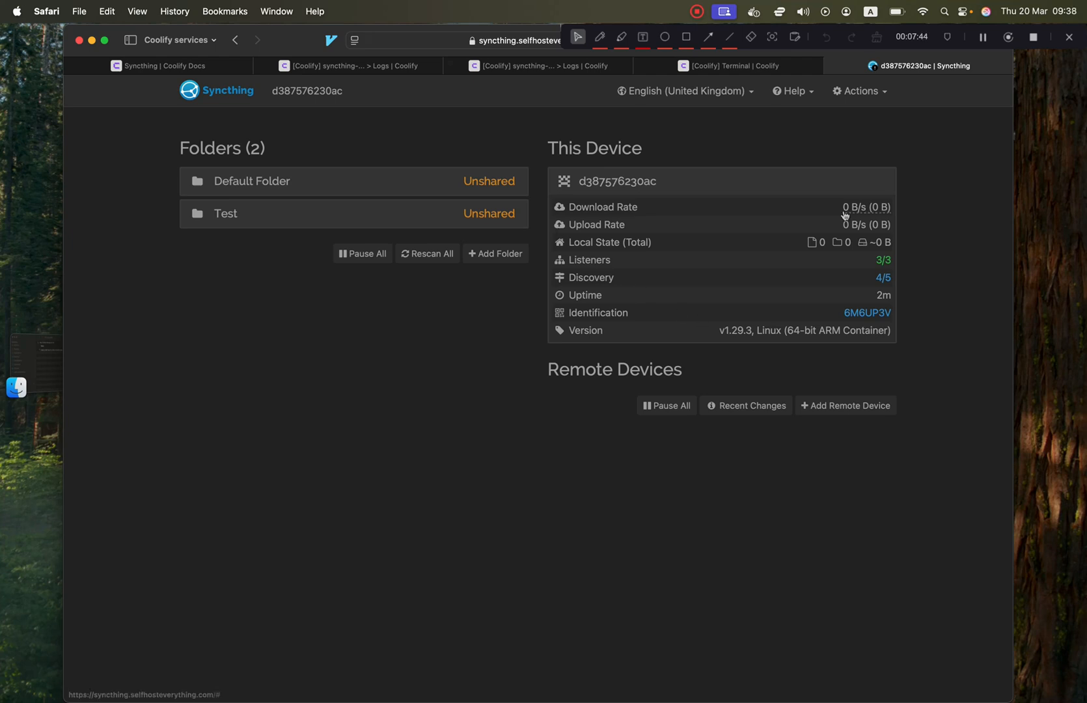
Show this device's ID from the Actions menu, select it, then close the view.
left_click(865, 93)
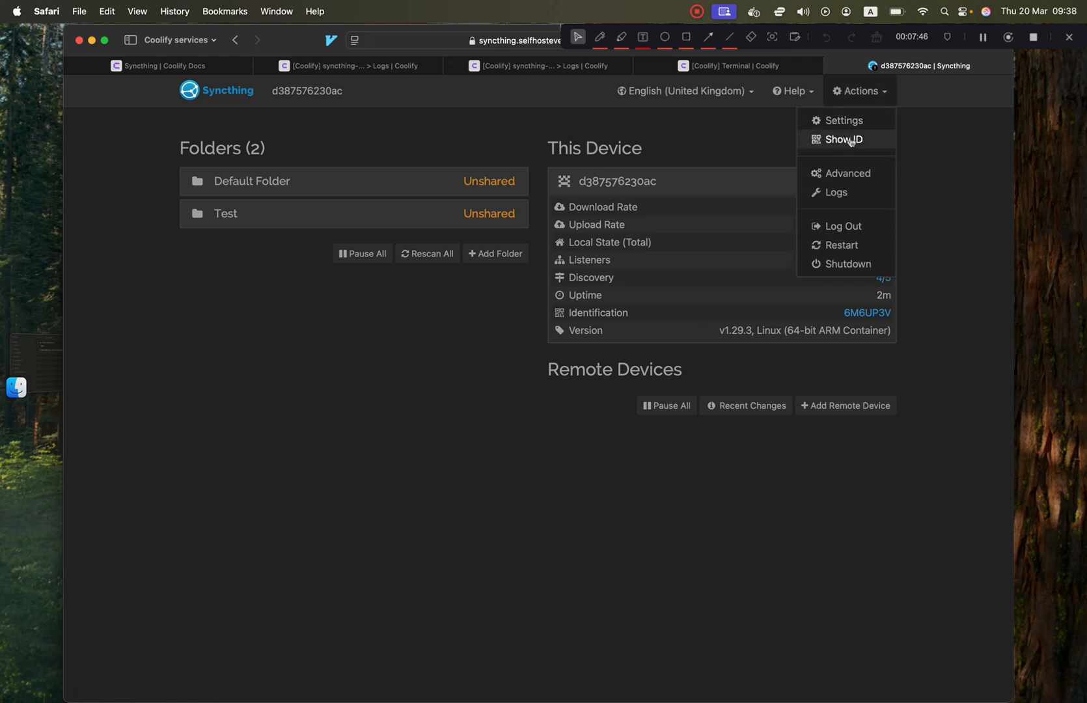
left_click(850, 140)
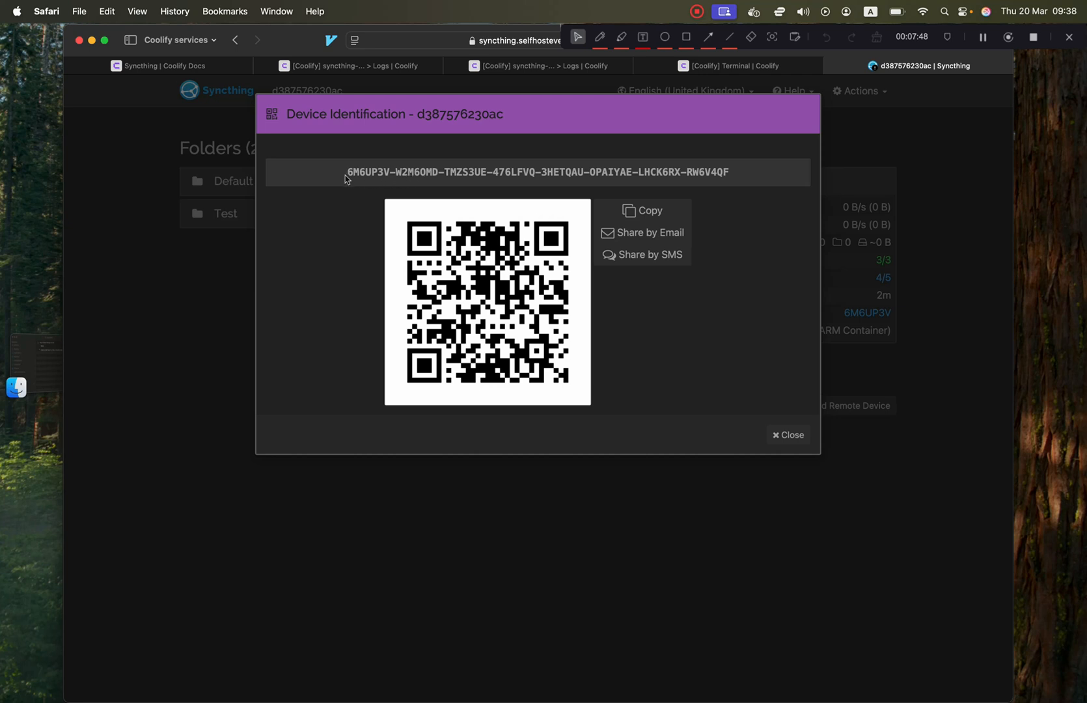
left_click(525, 172)
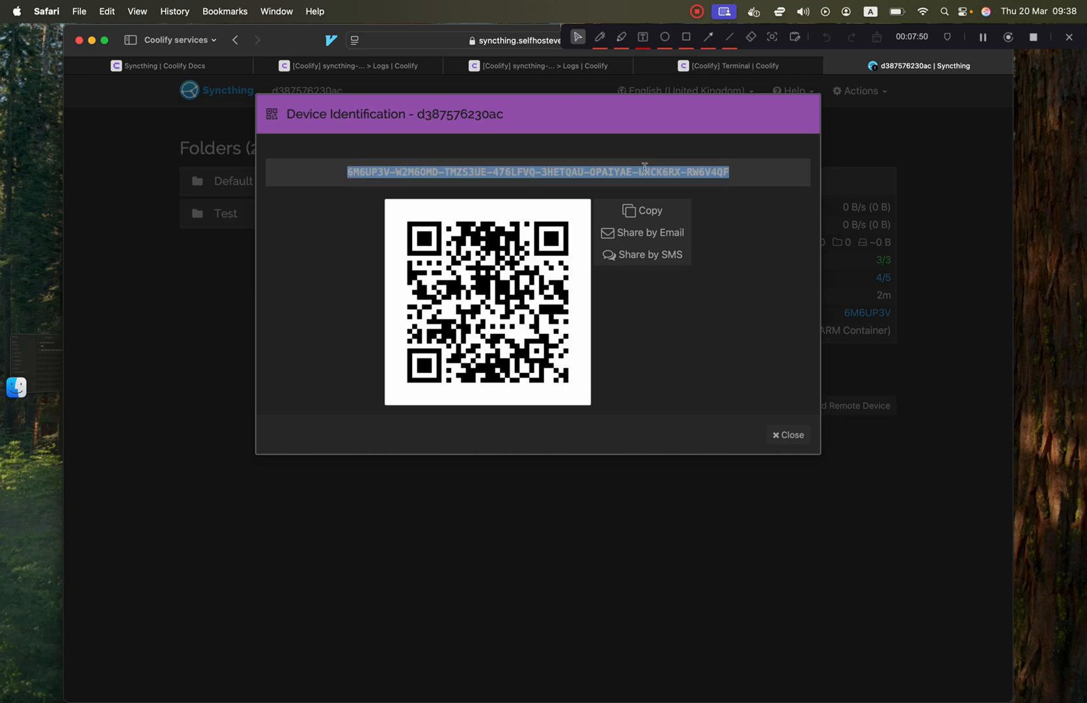
left_click(790, 439)
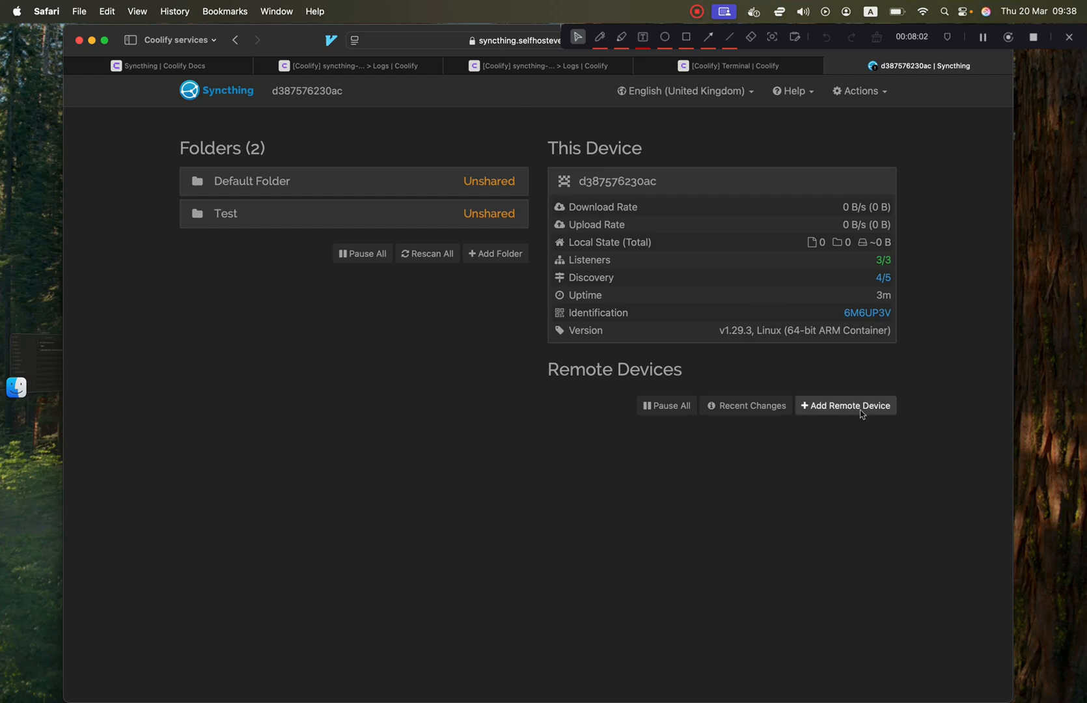
Start adding a remote device, then cancel without entering an ID or name.
left_click(837, 407)
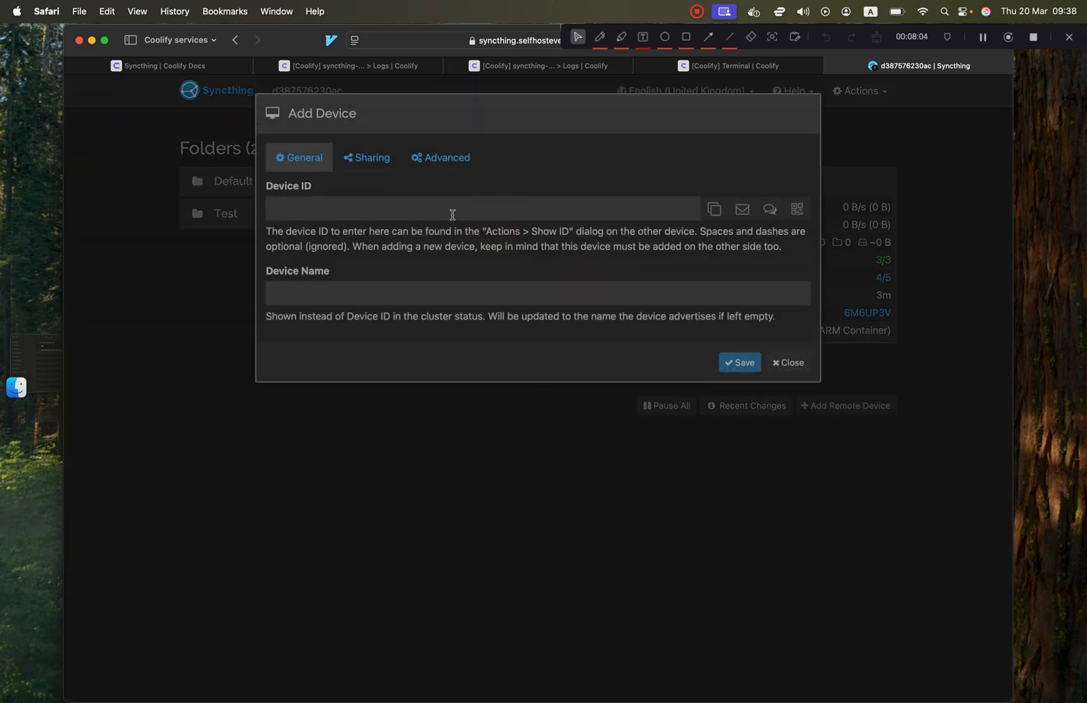
left_click(372, 209)
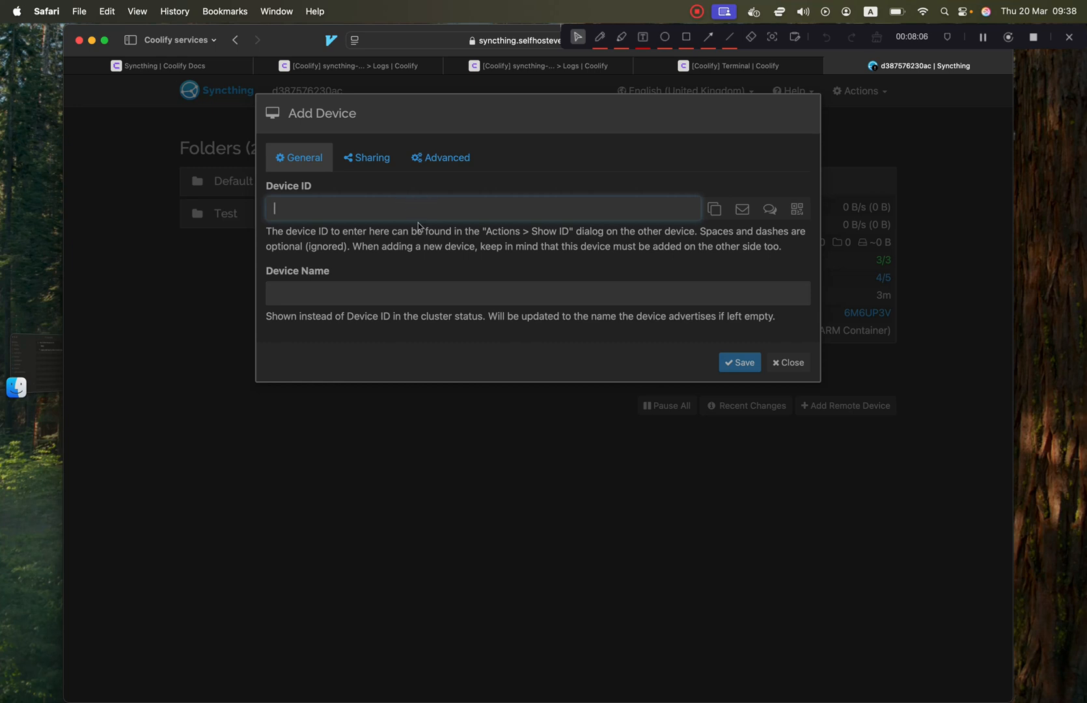
left_click(372, 300)
left_click(786, 363)
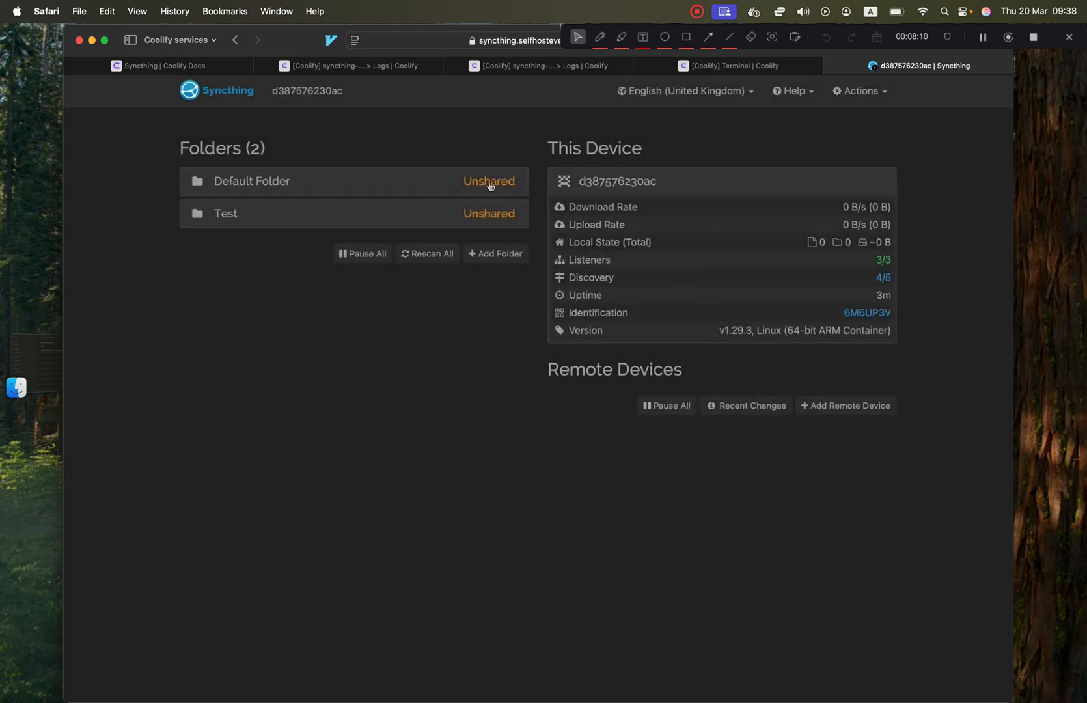
Edit the Test folder and view its Sharing tab, which lists no available devices.
left_click(431, 219)
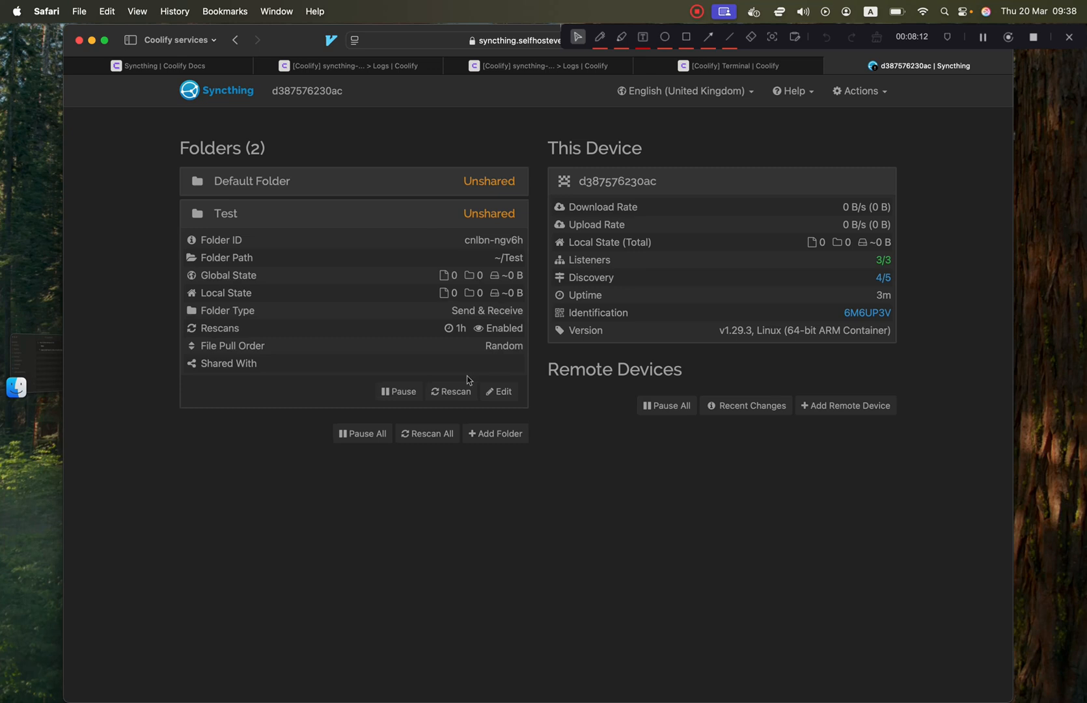
left_click(499, 391)
left_click(360, 159)
Switch back to the 'Syncthing | Coolify Docs' browser tab.
left_click(166, 66)
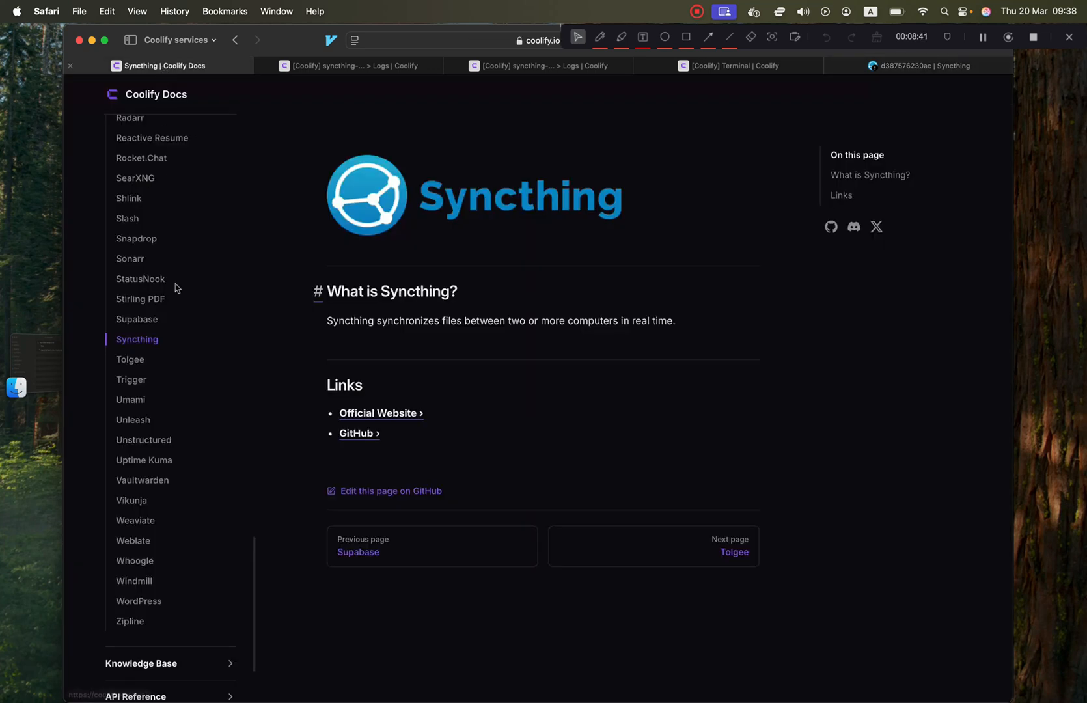